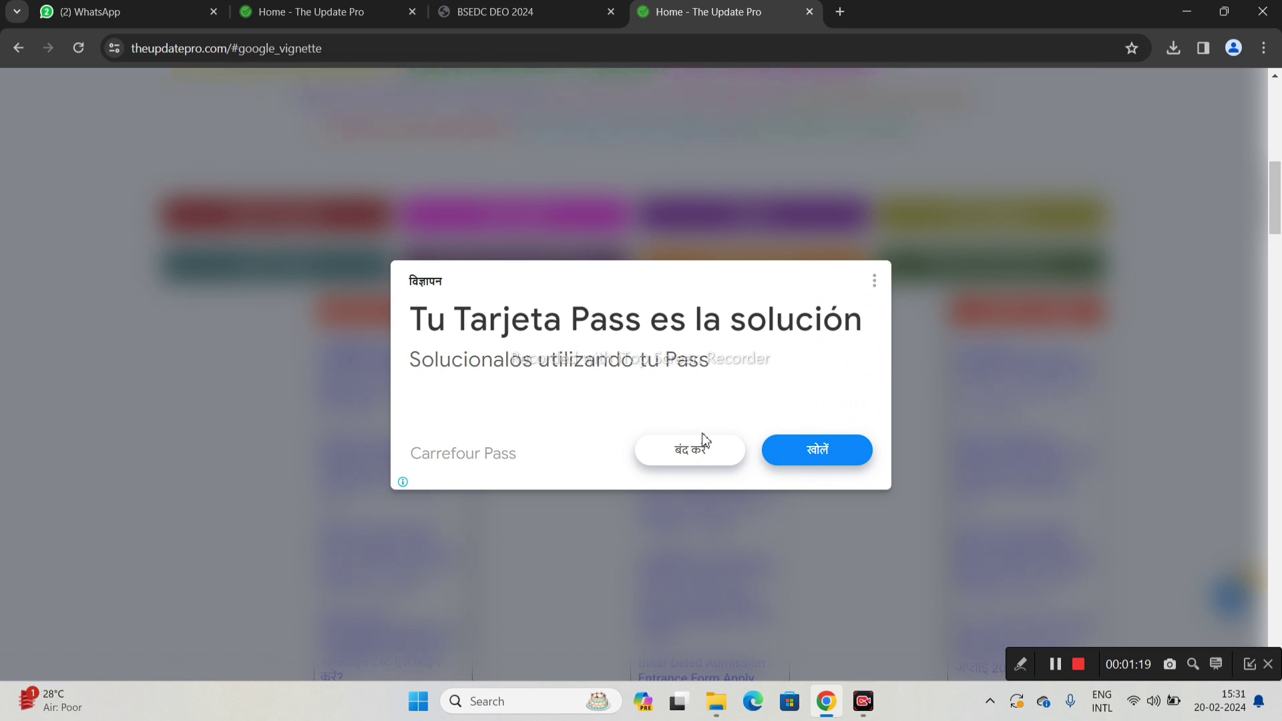
Close the ad to load the BELTRON Data Entry Operator Vacancy (2024) article
{"action": "left_click", "coordinate": [698, 468]}
Scroll to Important Links and follow Apply Online to the BSEDC DEO 2024 registration form
{"action": "scroll", "coordinate": [699, 437], "scroll_direction": "down", "scroll_amount": 3}
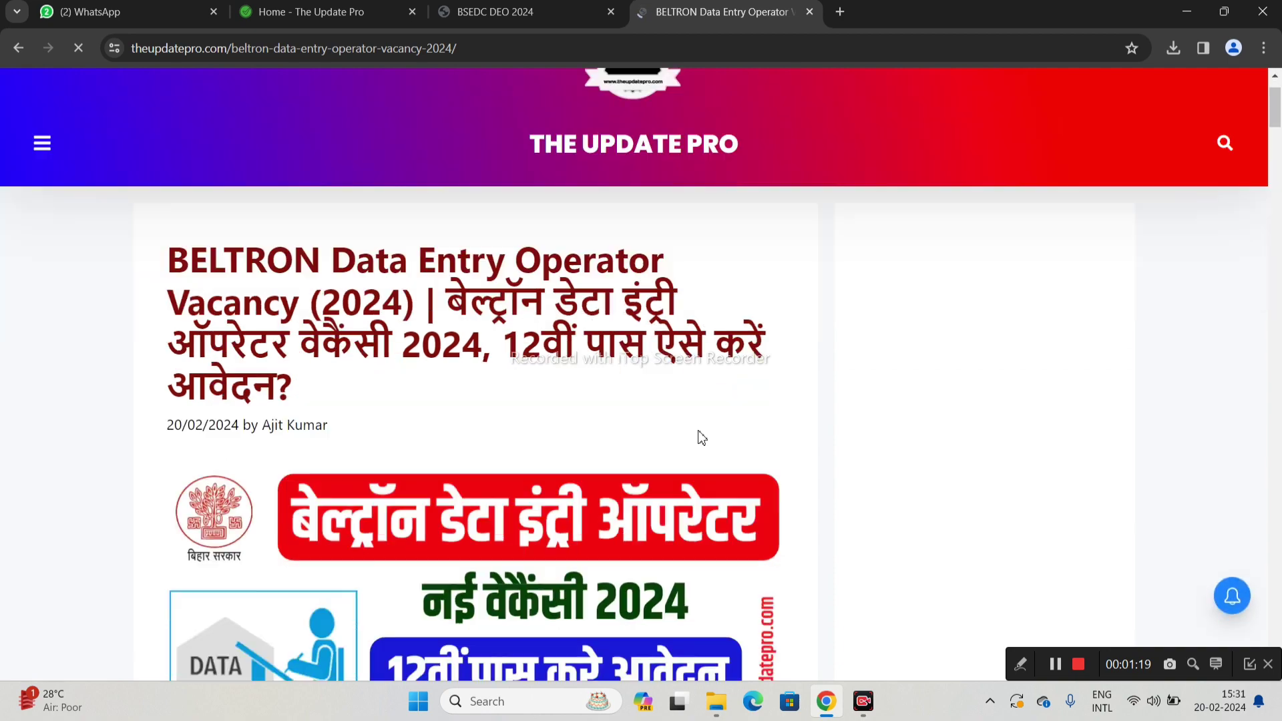
{"action": "scroll", "coordinate": [701, 437], "scroll_direction": "down", "scroll_amount": 8}
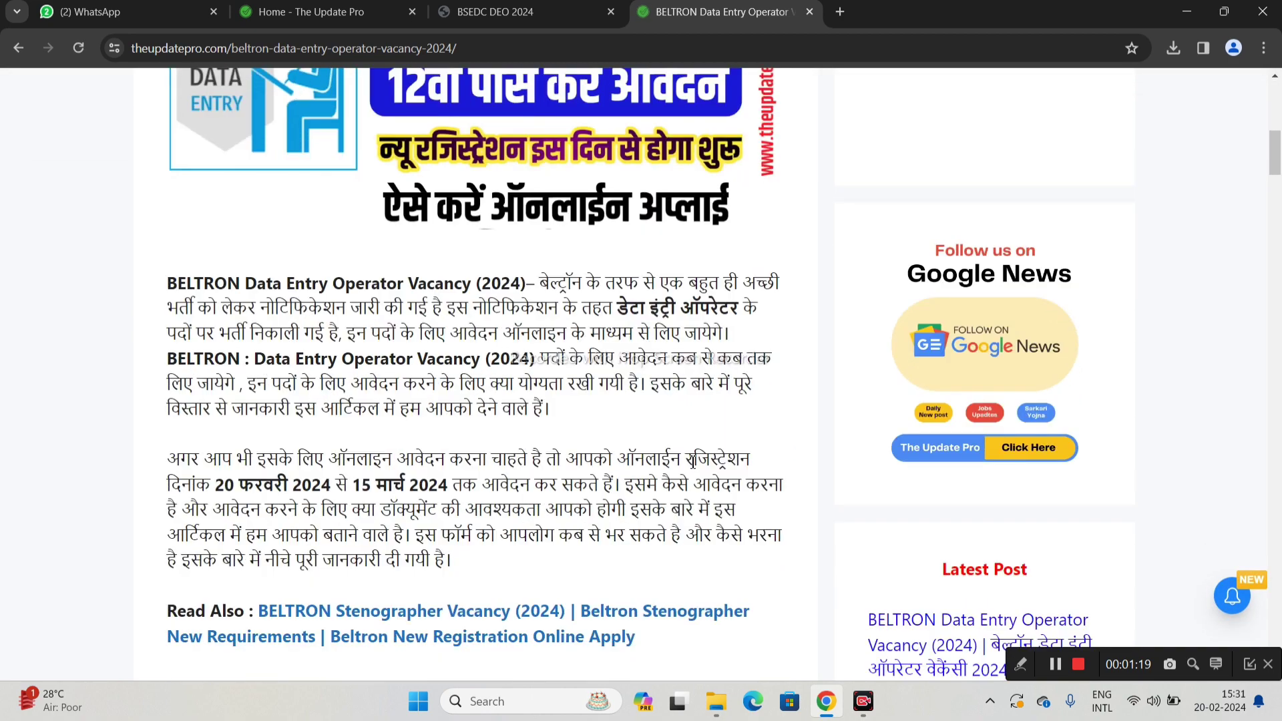
{"action": "scroll", "coordinate": [684, 494], "scroll_direction": "down", "scroll_amount": 4}
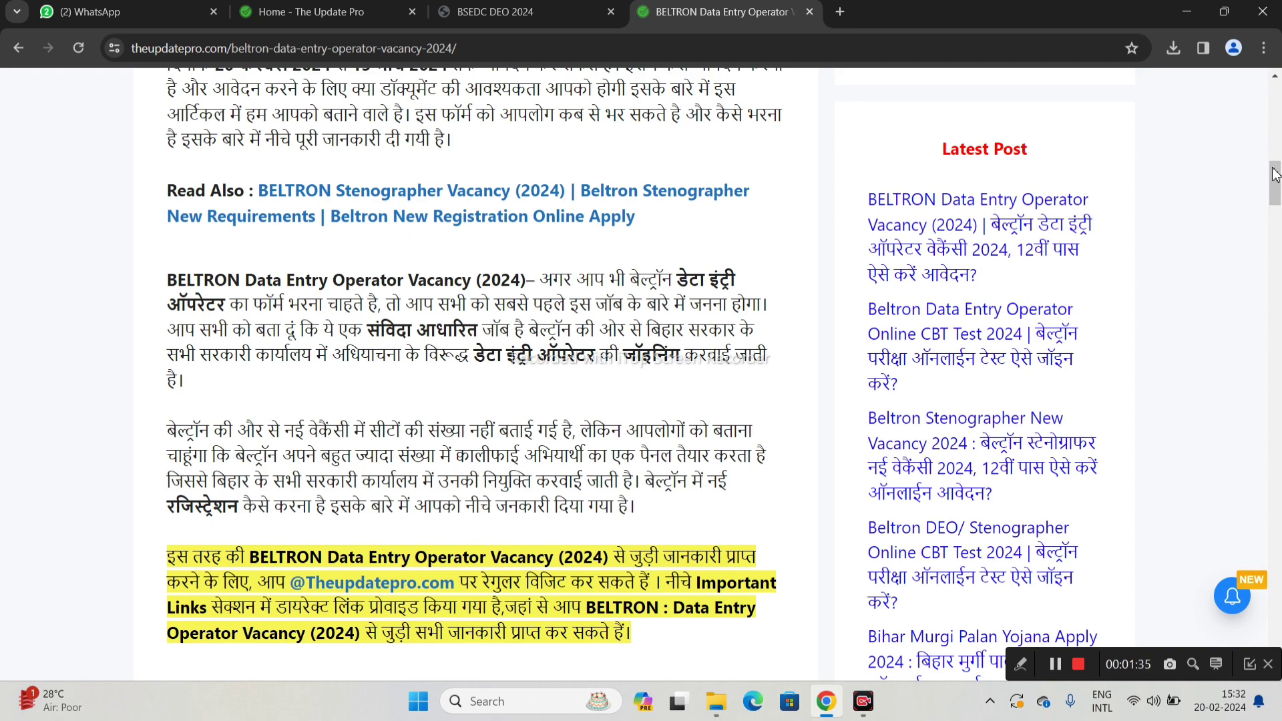
{"action": "left_click_drag", "start_coordinate": [1275, 175], "coordinate": [1131, 458]}
{"action": "left_click_drag", "start_coordinate": [1275, 212], "coordinate": [1196, 586]}
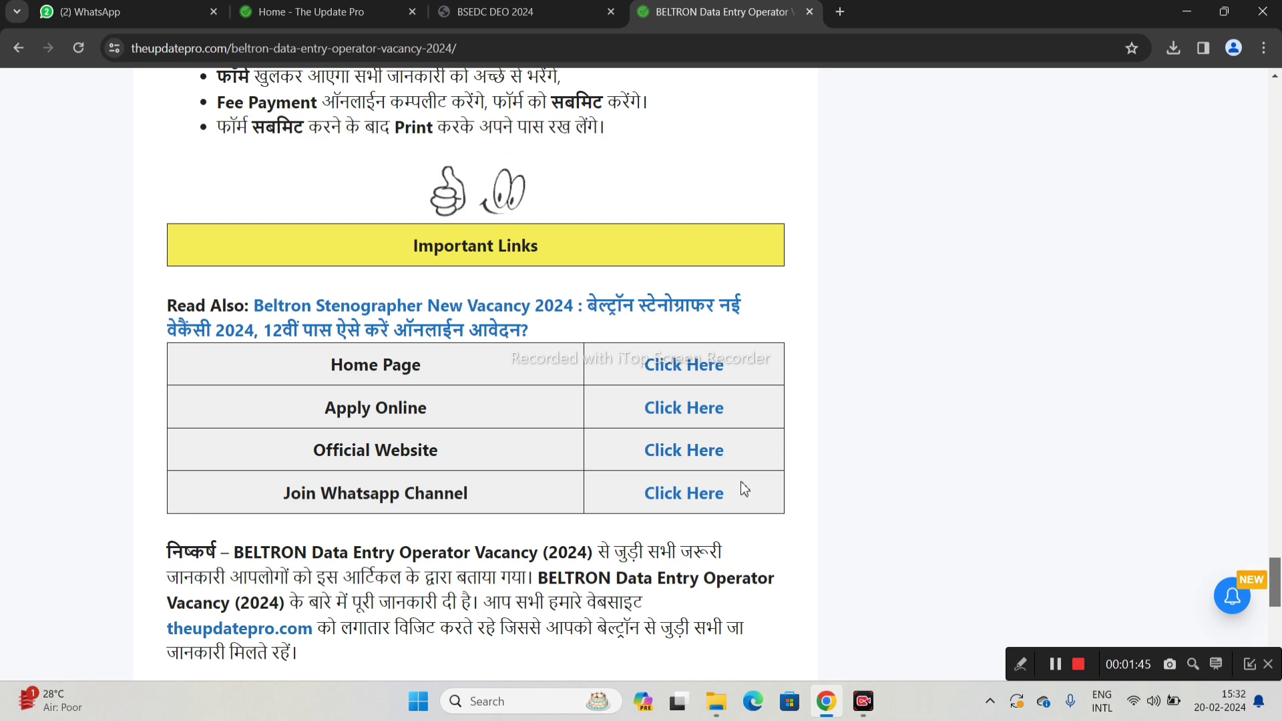
{"action": "left_click", "coordinate": [674, 414]}
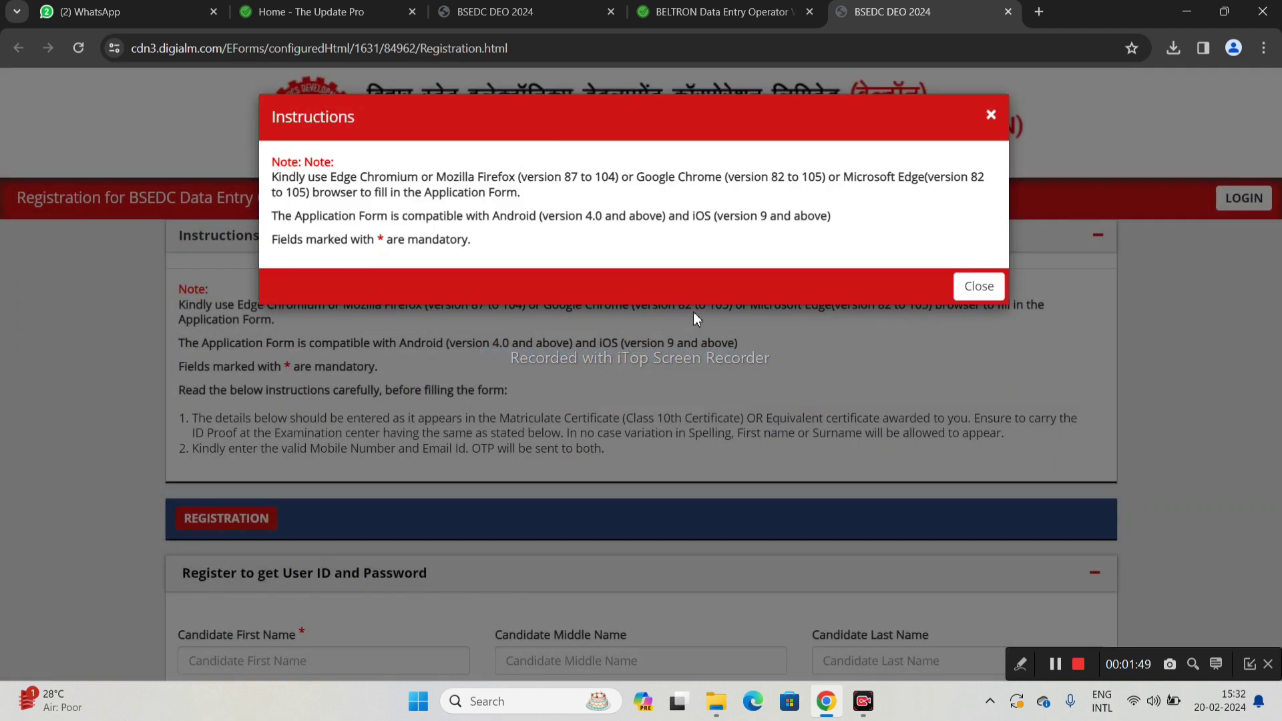
Close the Instructions popup and agree to the Privacy Notice
{"action": "left_click", "coordinate": [979, 273]}
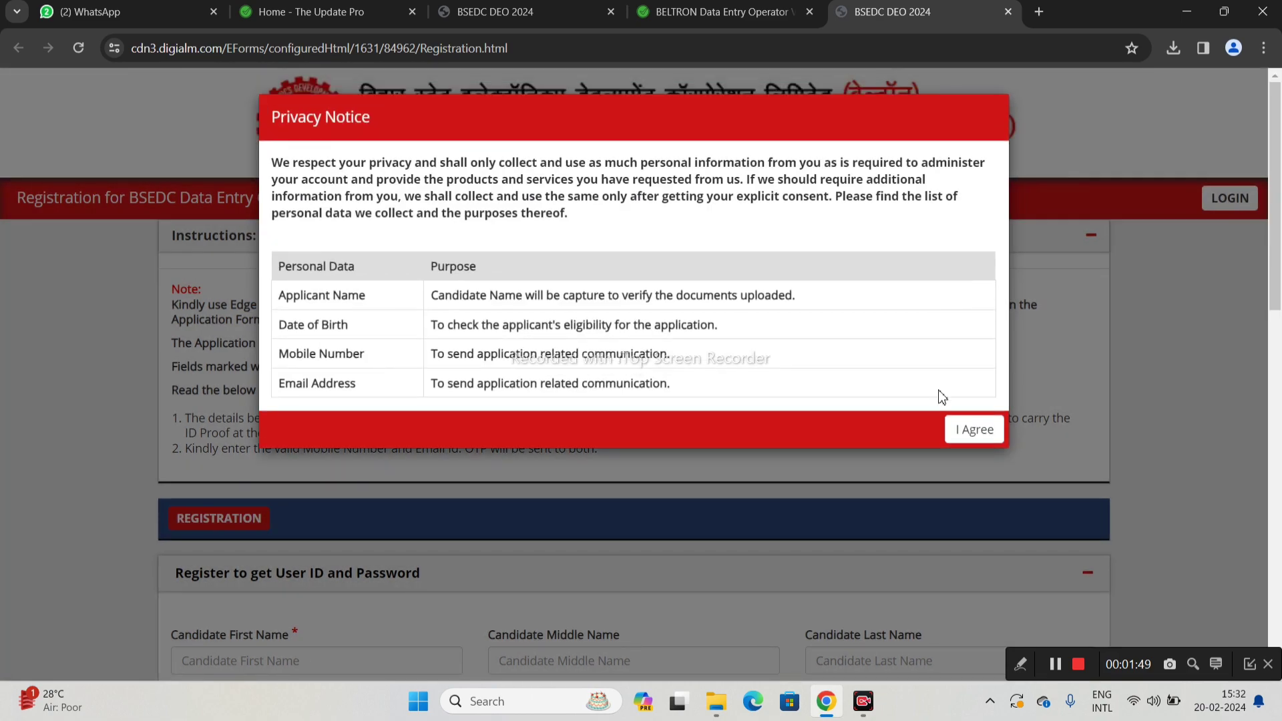
{"action": "left_click", "coordinate": [974, 429]}
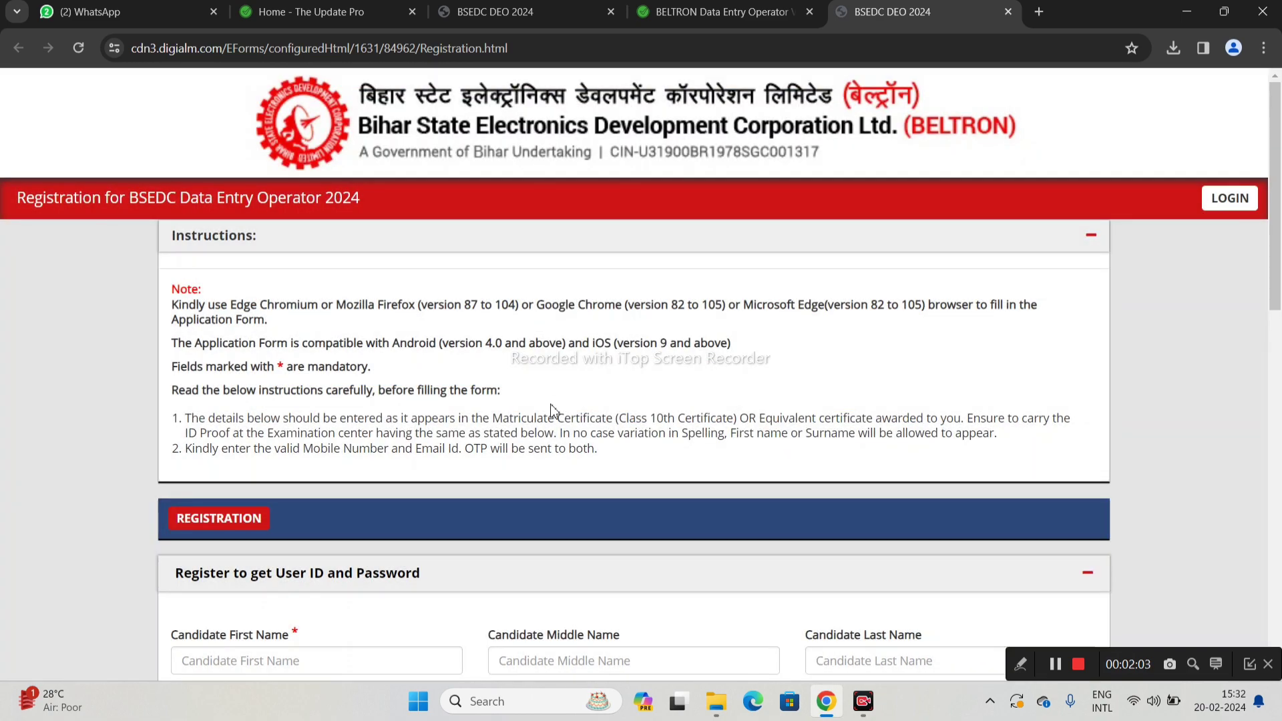
{"action": "scroll", "coordinate": [555, 412], "scroll_direction": "down", "scroll_amount": 6}
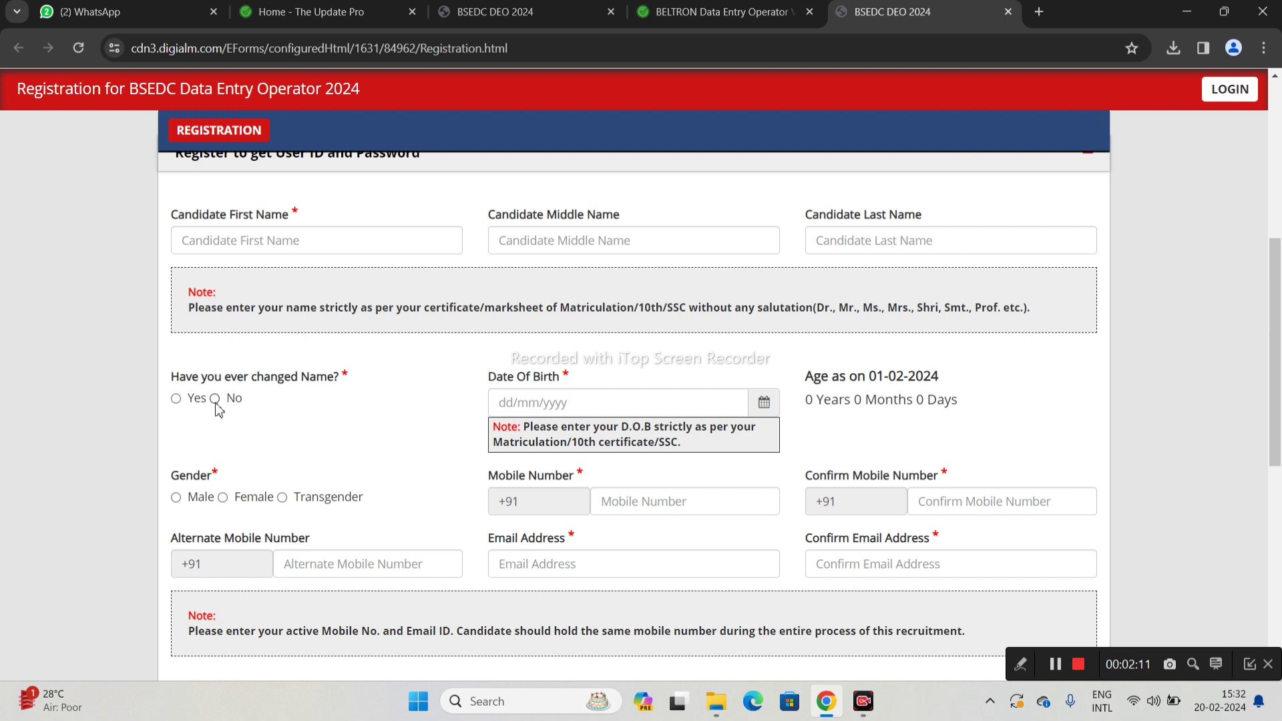
Select Male as gender, tick the I Agree declaration, and switch to the existing application tab
{"action": "left_click", "coordinate": [766, 405]}
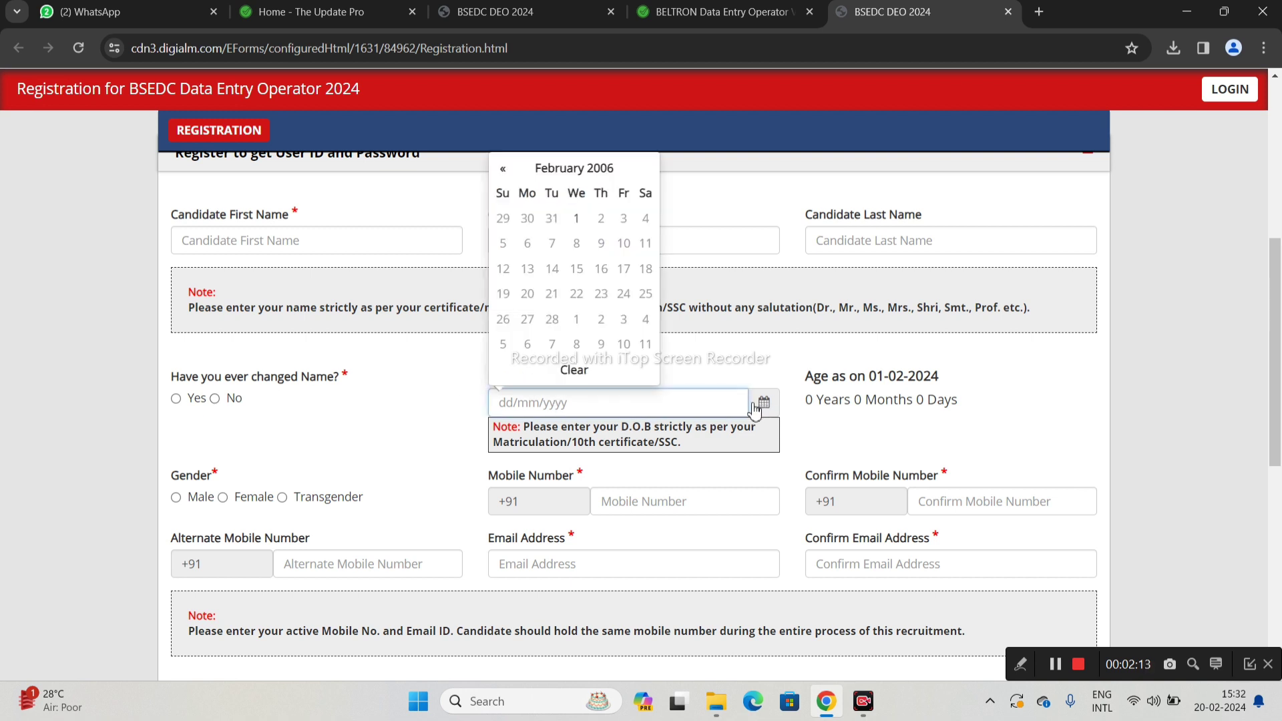
{"action": "left_click", "coordinate": [177, 499]}
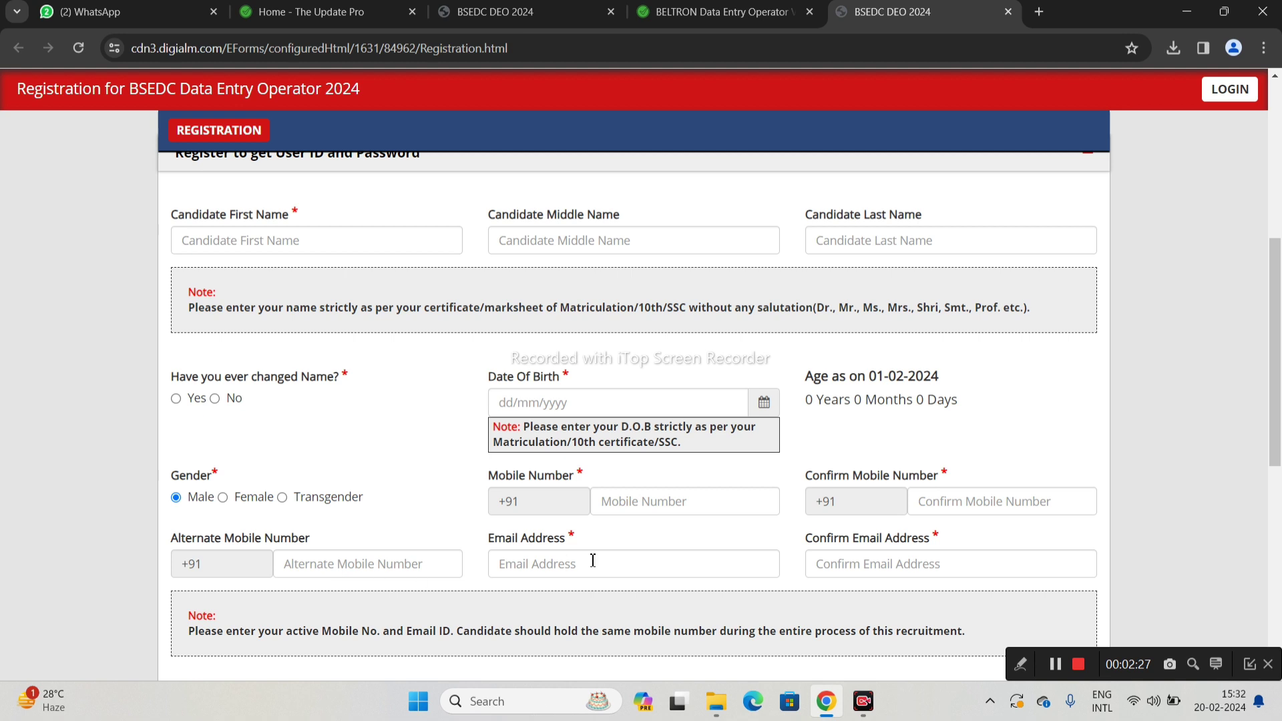
{"action": "scroll", "coordinate": [593, 560], "scroll_direction": "down", "scroll_amount": 2}
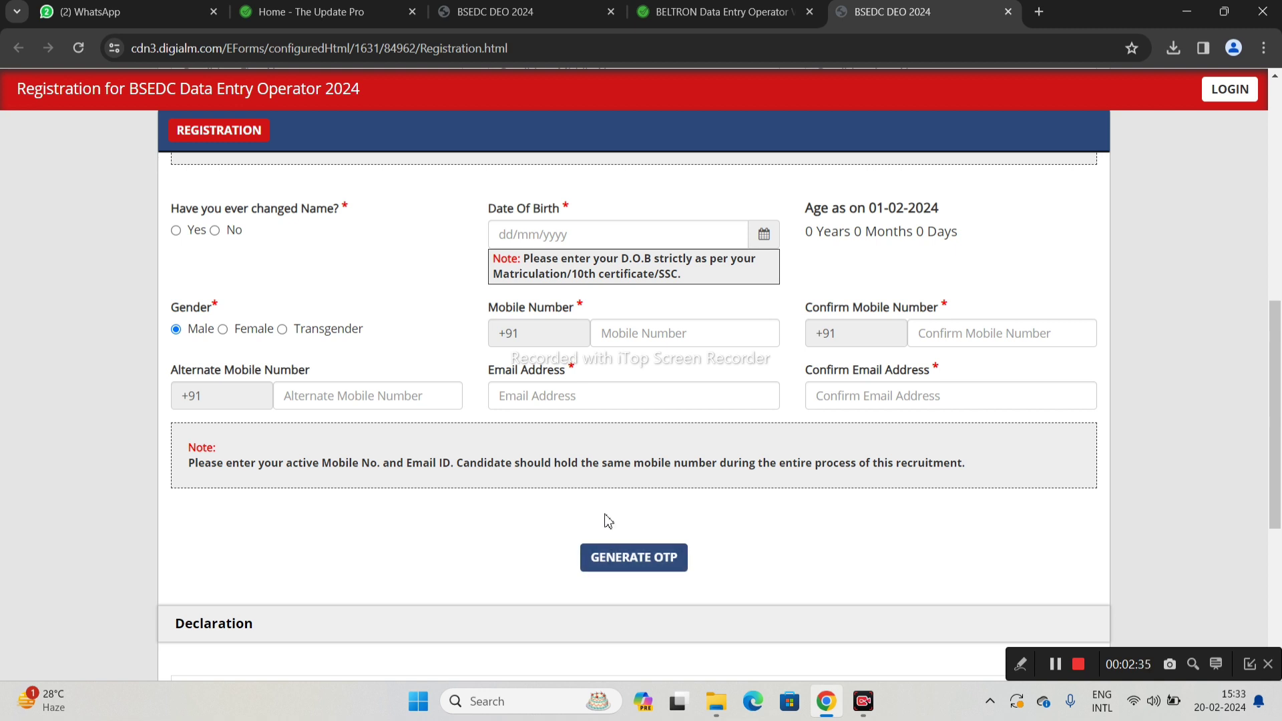
{"action": "scroll", "coordinate": [604, 518], "scroll_direction": "down", "scroll_amount": 3}
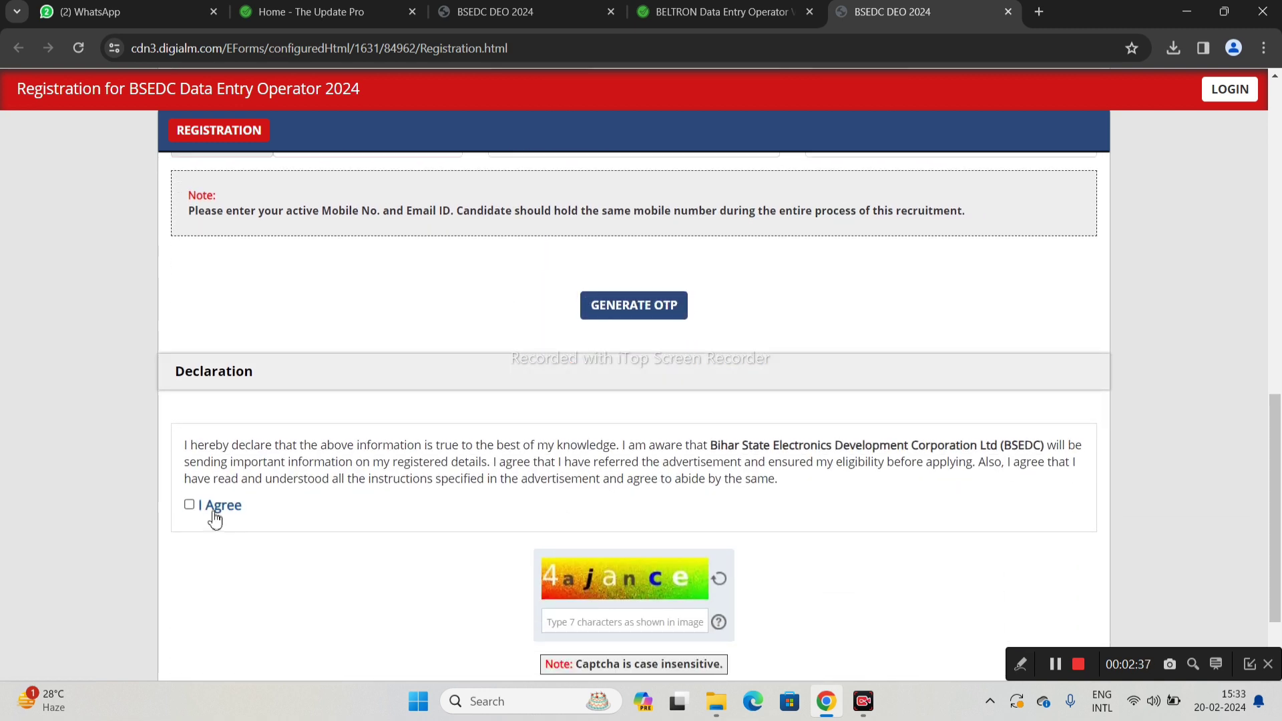
{"action": "left_click", "coordinate": [188, 504]}
{"action": "scroll", "coordinate": [568, 520], "scroll_direction": "down", "scroll_amount": 1}
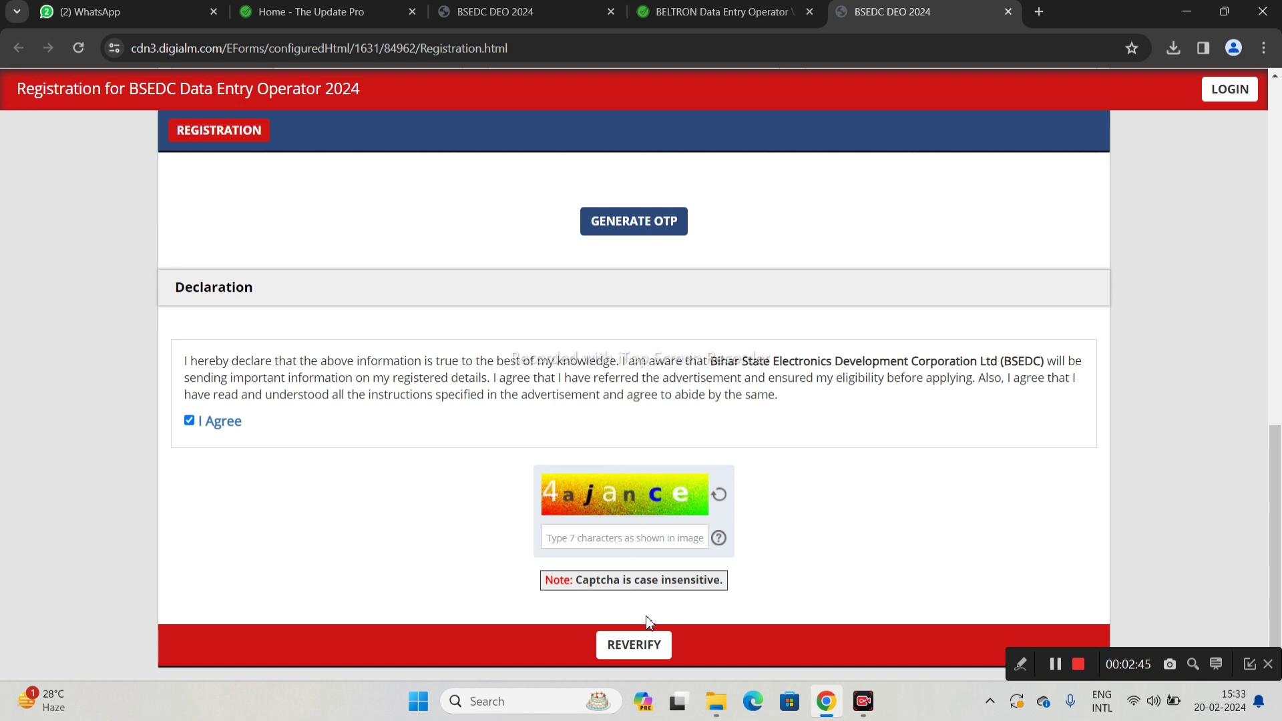
{"action": "left_click", "coordinate": [502, 11]}
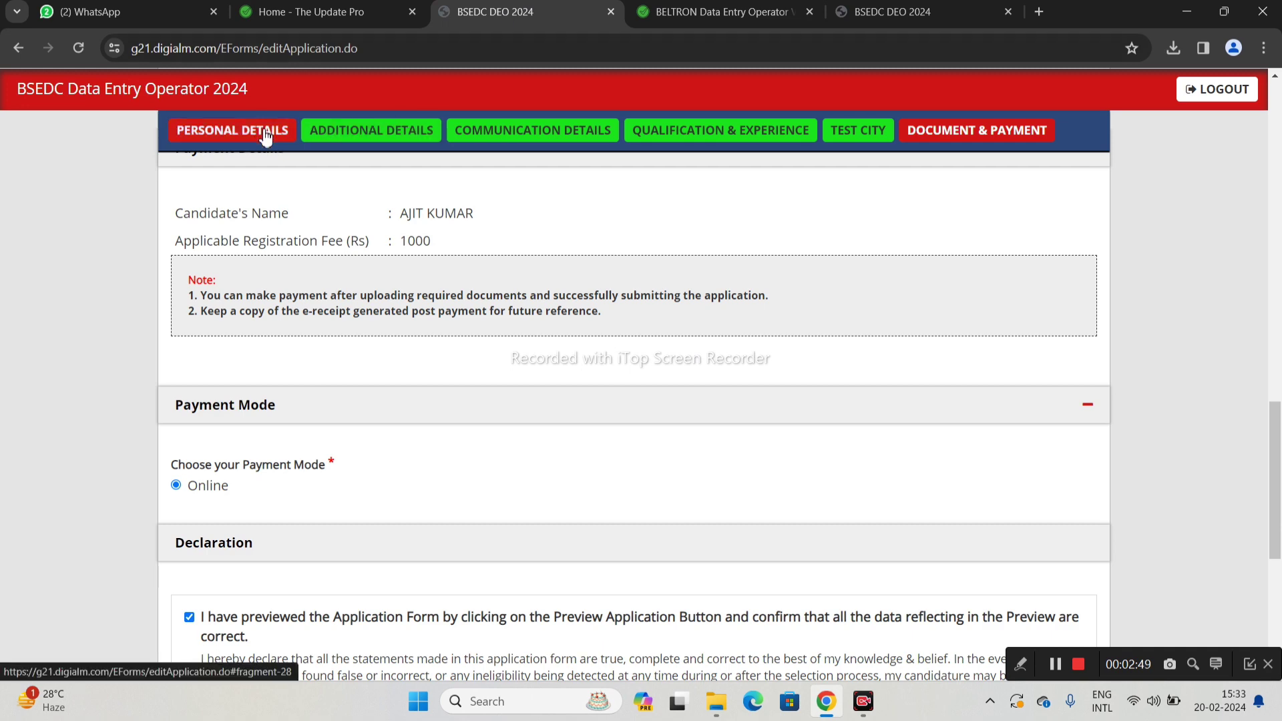
Open the application's PERSONAL DETAILS section
{"action": "left_click", "coordinate": [263, 134]}
{"action": "scroll", "coordinate": [653, 328], "scroll_direction": "up", "scroll_amount": 6}
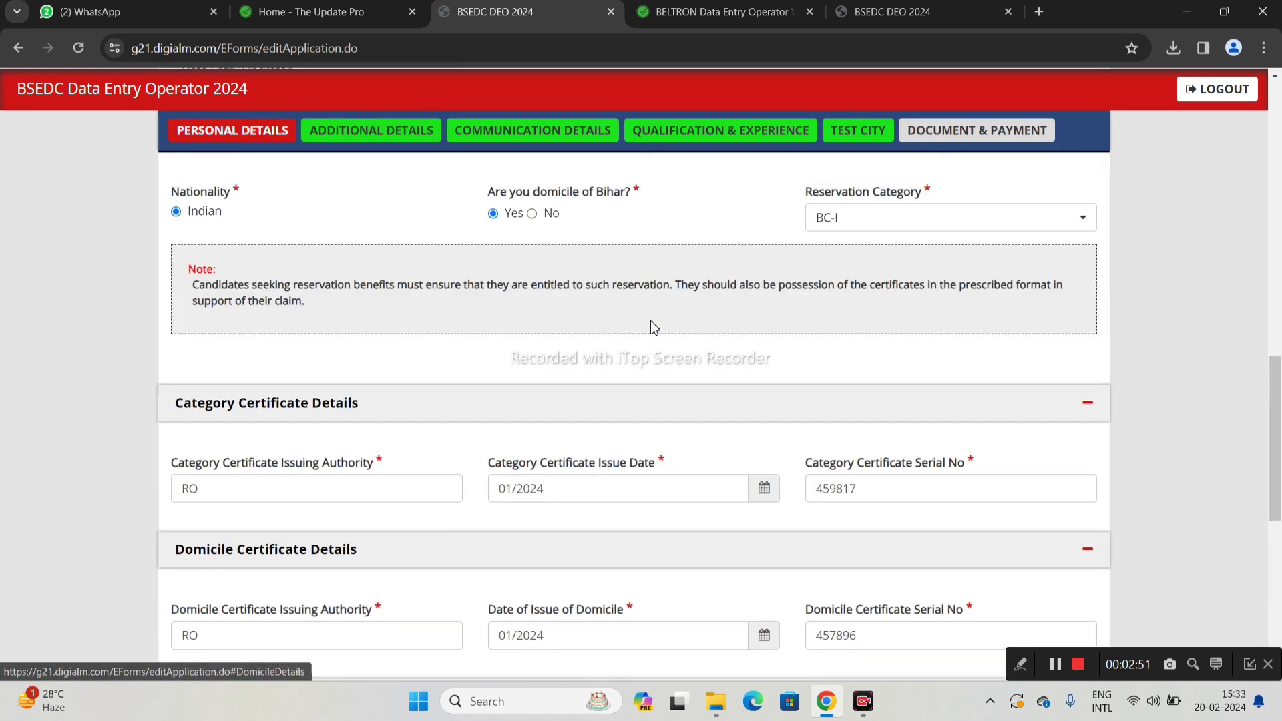
{"action": "scroll", "coordinate": [653, 329], "scroll_direction": "up", "scroll_amount": 12}
{"action": "scroll", "coordinate": [656, 328], "scroll_direction": "down", "scroll_amount": 5}
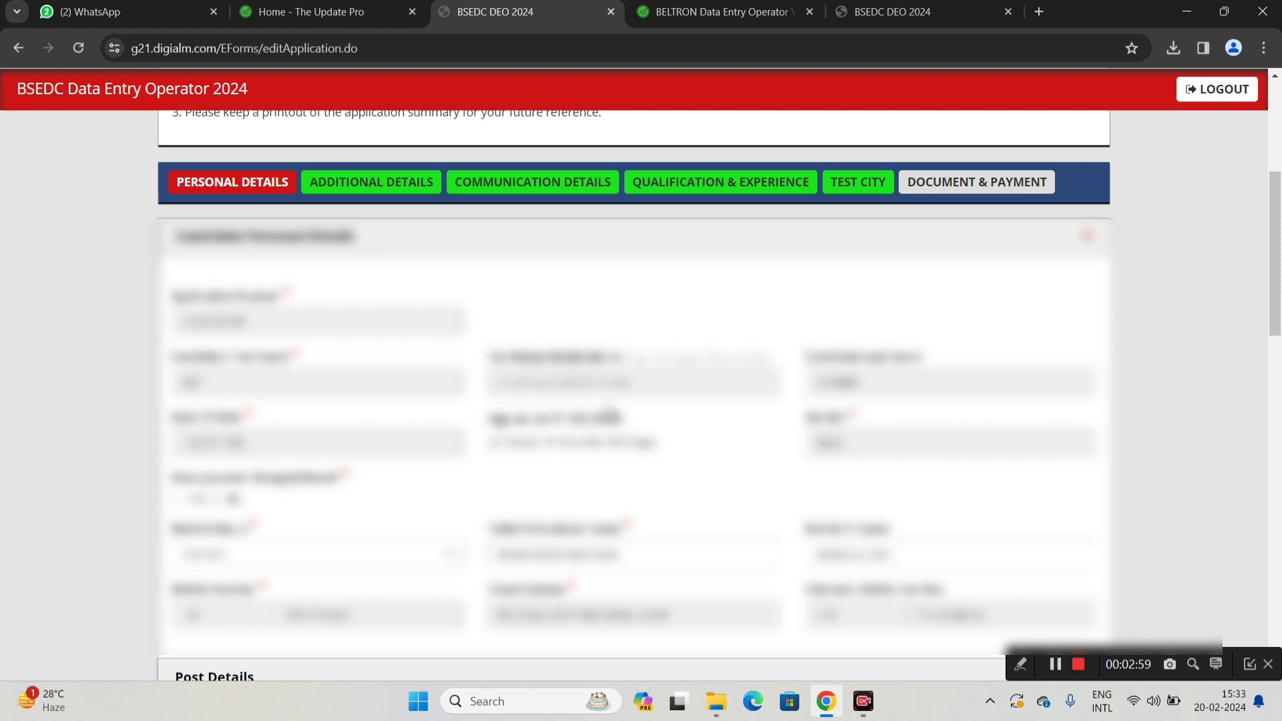
{"action": "scroll", "coordinate": [586, 414], "scroll_direction": "down", "scroll_amount": 1}
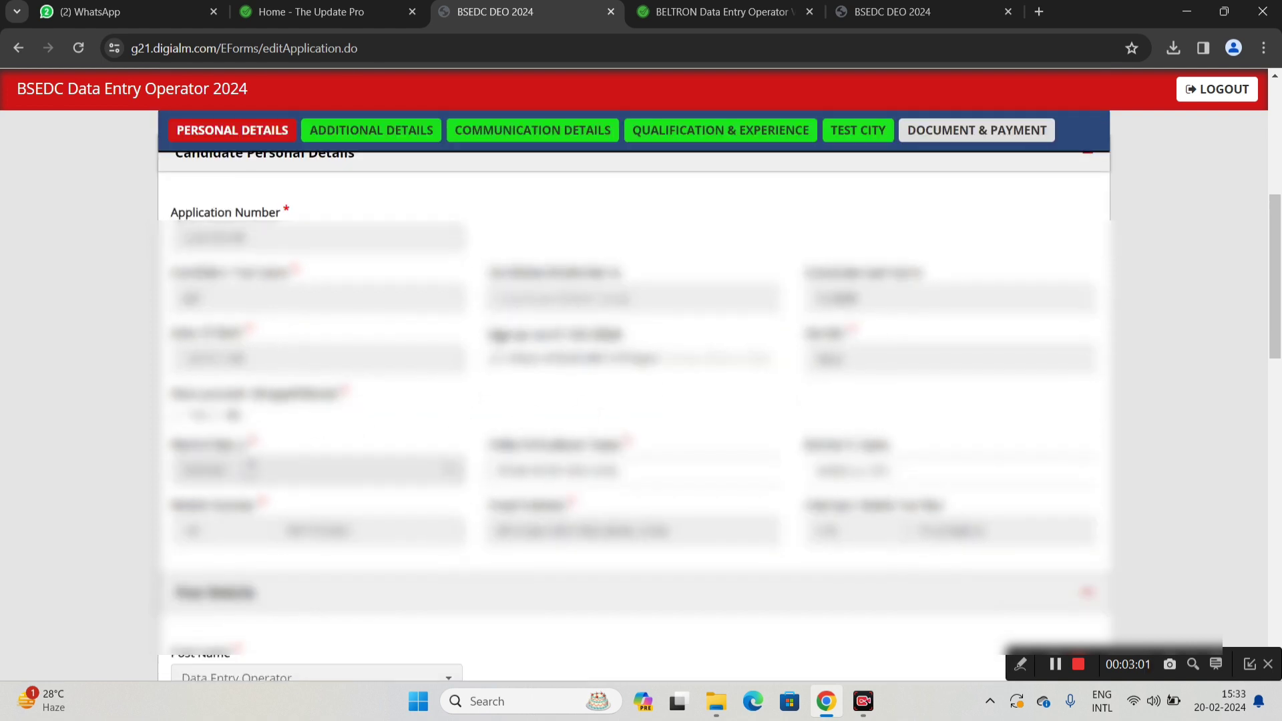
Choose a marital status from the dropdown and scroll through the remaining fields
{"action": "left_click", "coordinate": [246, 475]}
{"action": "left_click", "coordinate": [242, 561]}
{"action": "scroll", "coordinate": [795, 478], "scroll_direction": "down", "scroll_amount": 1}
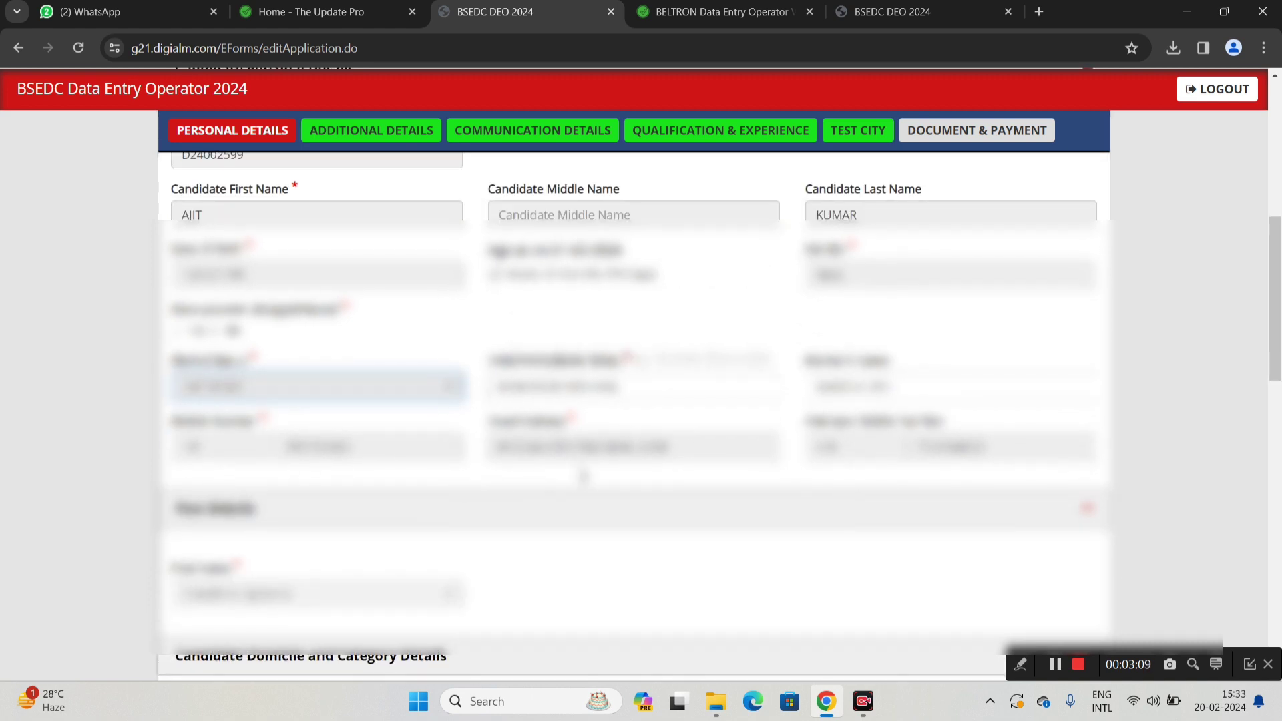
{"action": "scroll", "coordinate": [583, 476], "scroll_direction": "down", "scroll_amount": 1}
{"action": "scroll", "coordinate": [461, 394], "scroll_direction": "down", "scroll_amount": 2}
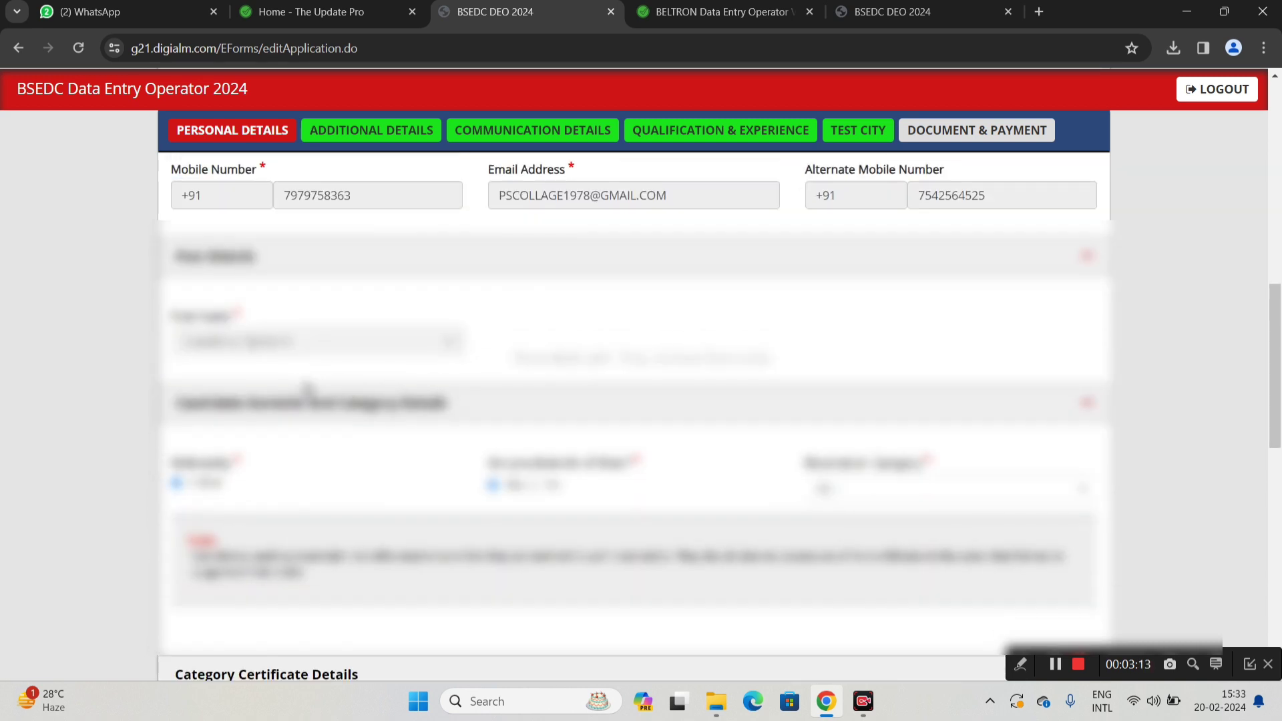
{"action": "scroll", "coordinate": [295, 434], "scroll_direction": "down", "scroll_amount": 1}
{"action": "scroll", "coordinate": [294, 437], "scroll_direction": "down", "scroll_amount": 1}
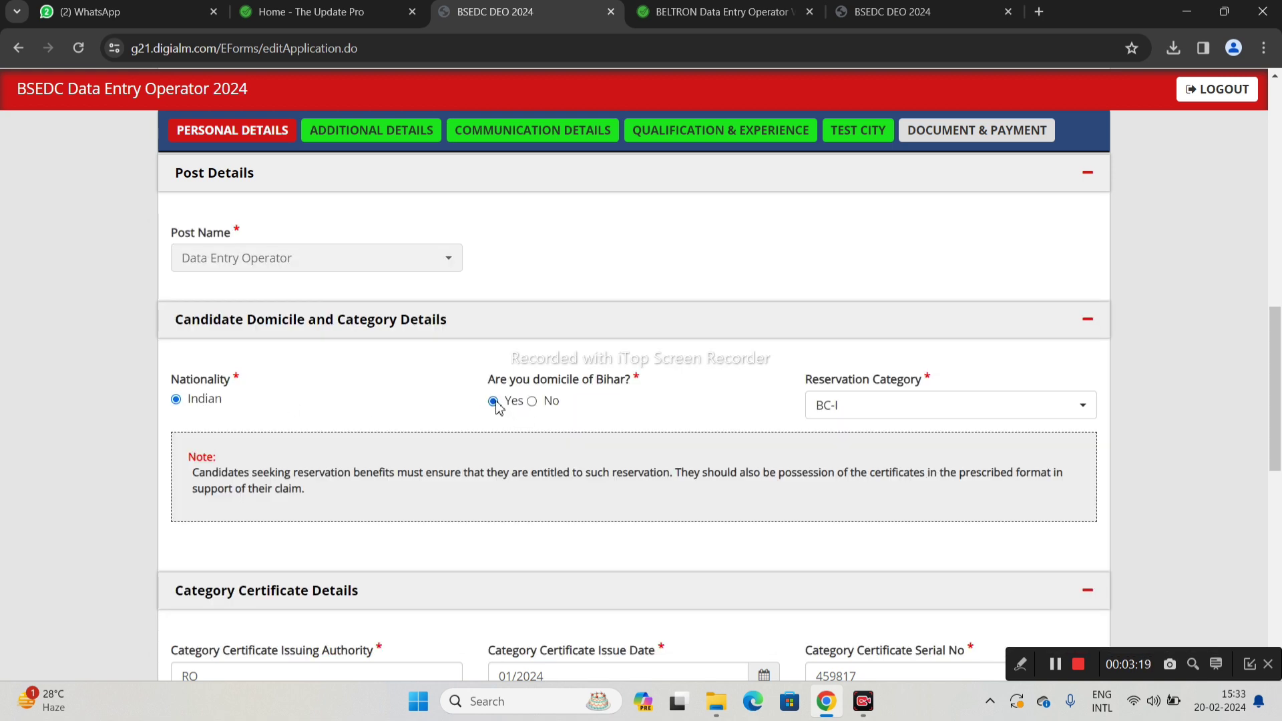
Answer Yes to Bihar domicile and select BC-I as the reservation category
{"action": "left_click", "coordinate": [533, 402]}
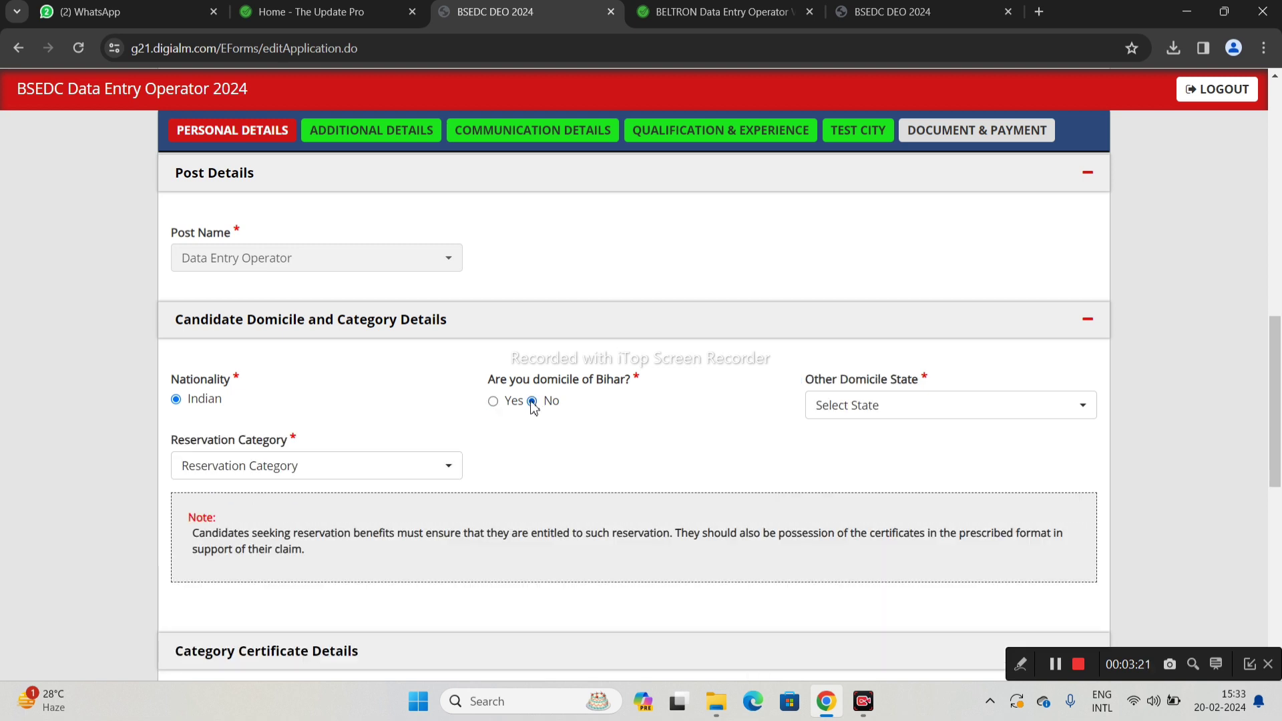
{"action": "left_click", "coordinate": [495, 403]}
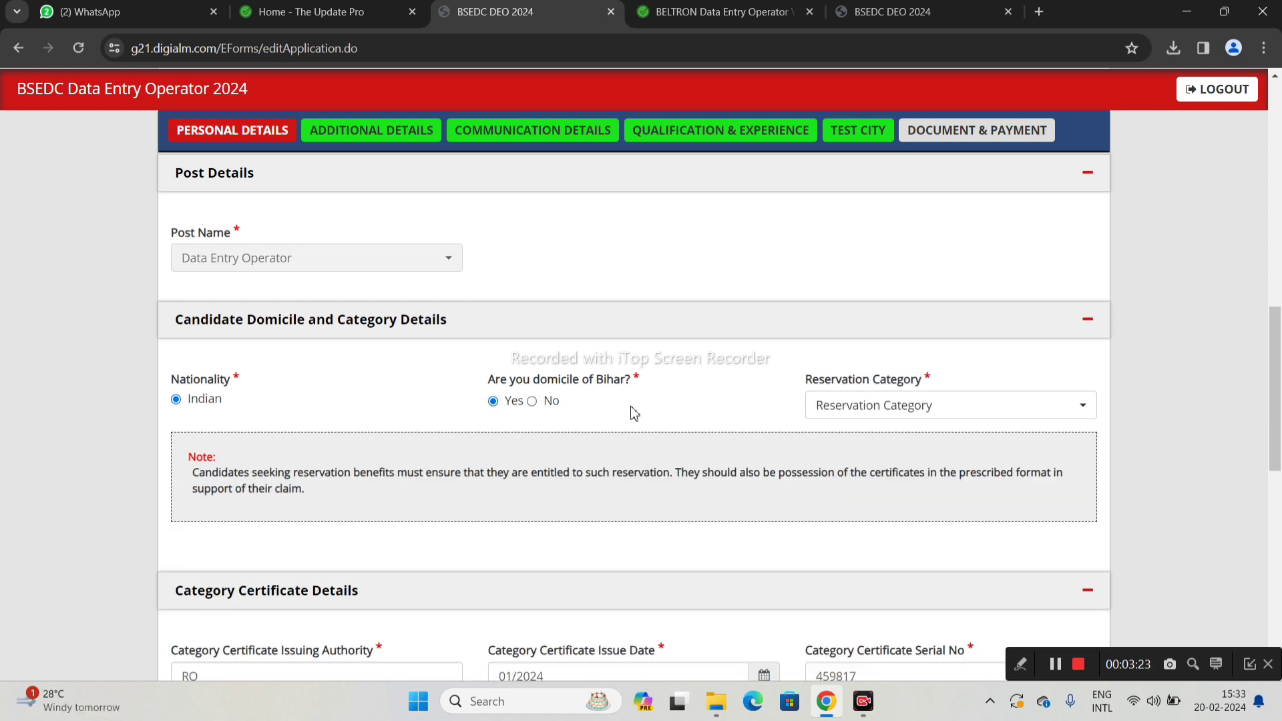
{"action": "left_click", "coordinate": [835, 406]}
{"action": "left_click", "coordinate": [843, 538]}
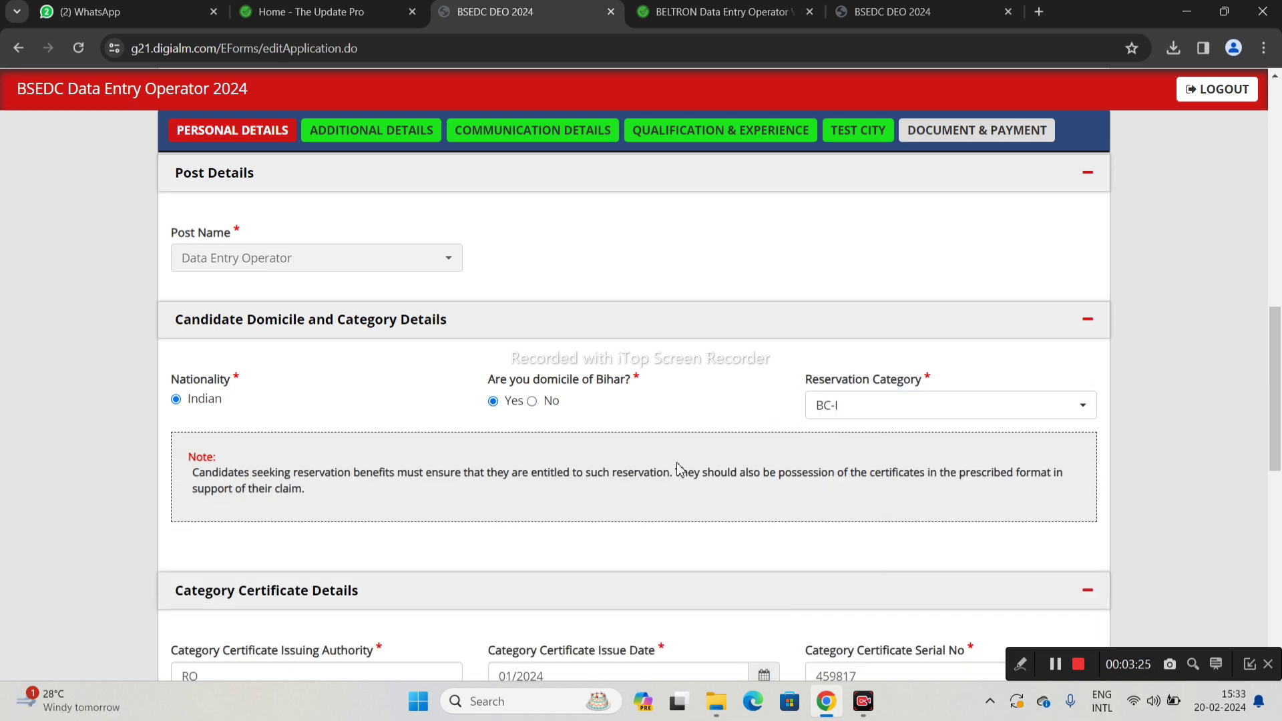
{"action": "scroll", "coordinate": [635, 463], "scroll_direction": "down", "scroll_amount": 3}
{"action": "scroll", "coordinate": [286, 528], "scroll_direction": "down", "scroll_amount": 3}
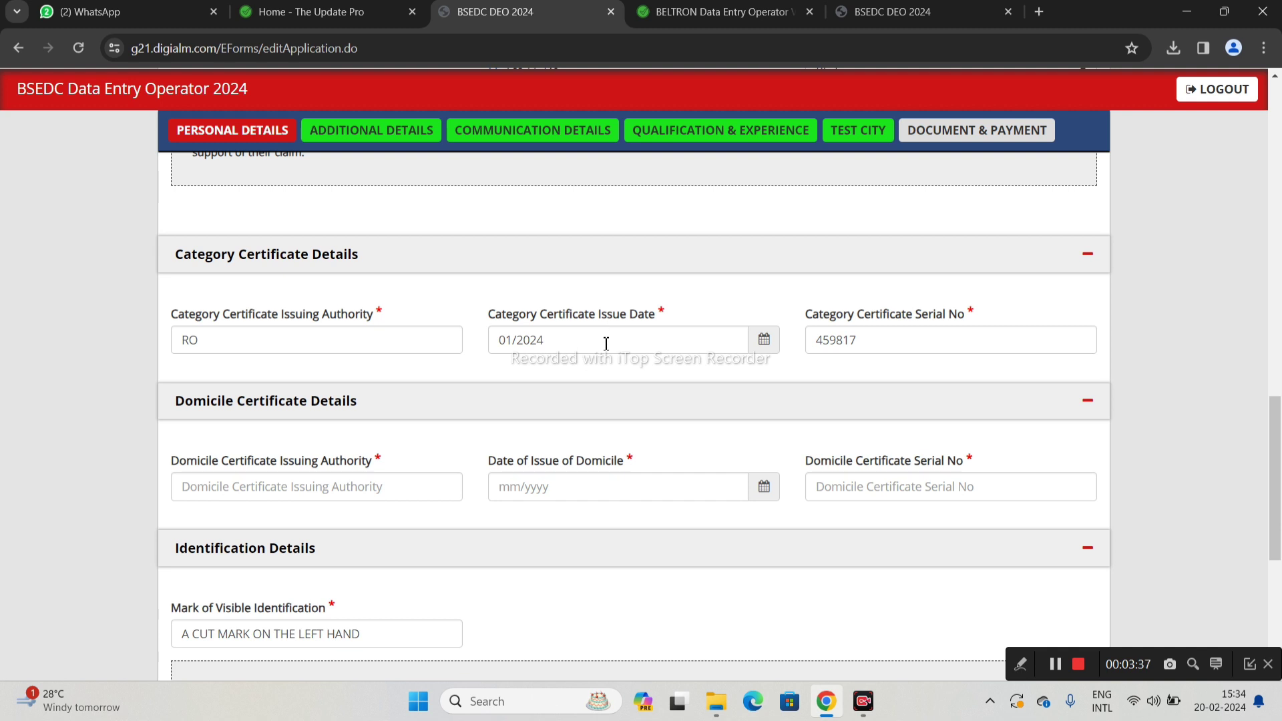
Correct the domicile certificate issuing authority to uppercase R0
{"action": "left_click", "coordinate": [878, 344]}
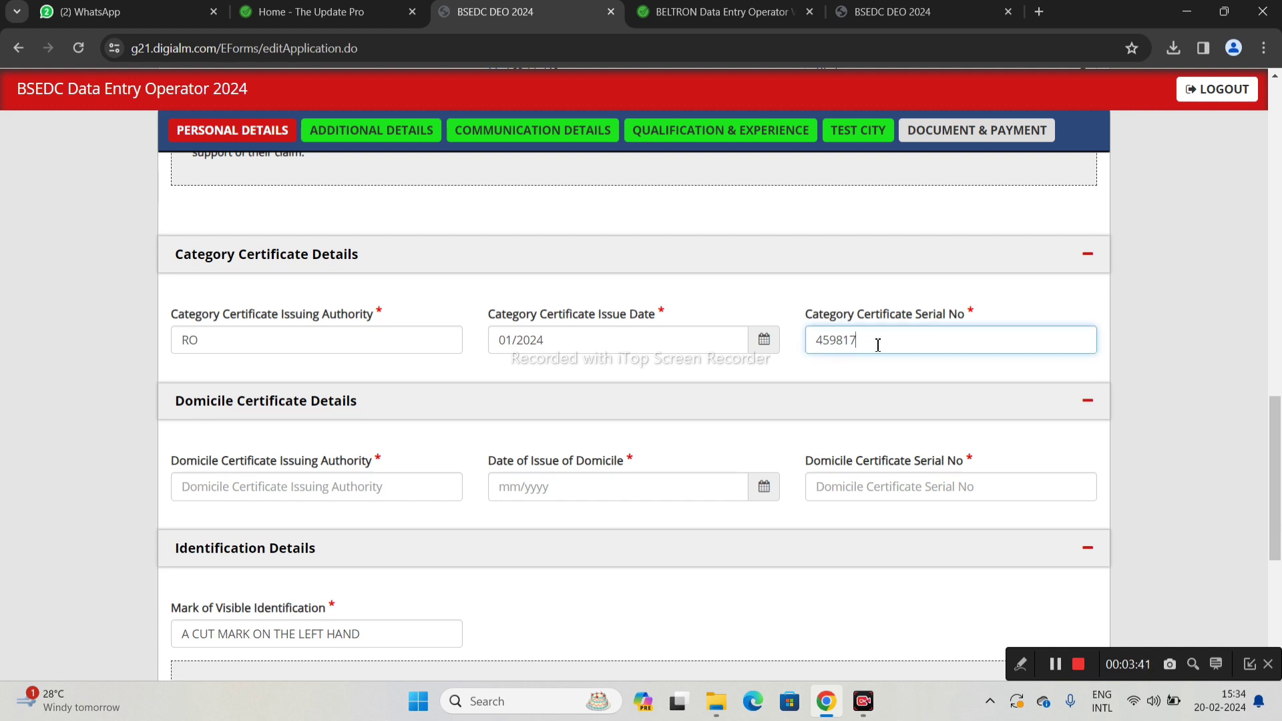
{"action": "scroll", "coordinate": [294, 467], "scroll_direction": "down", "scroll_amount": 1}
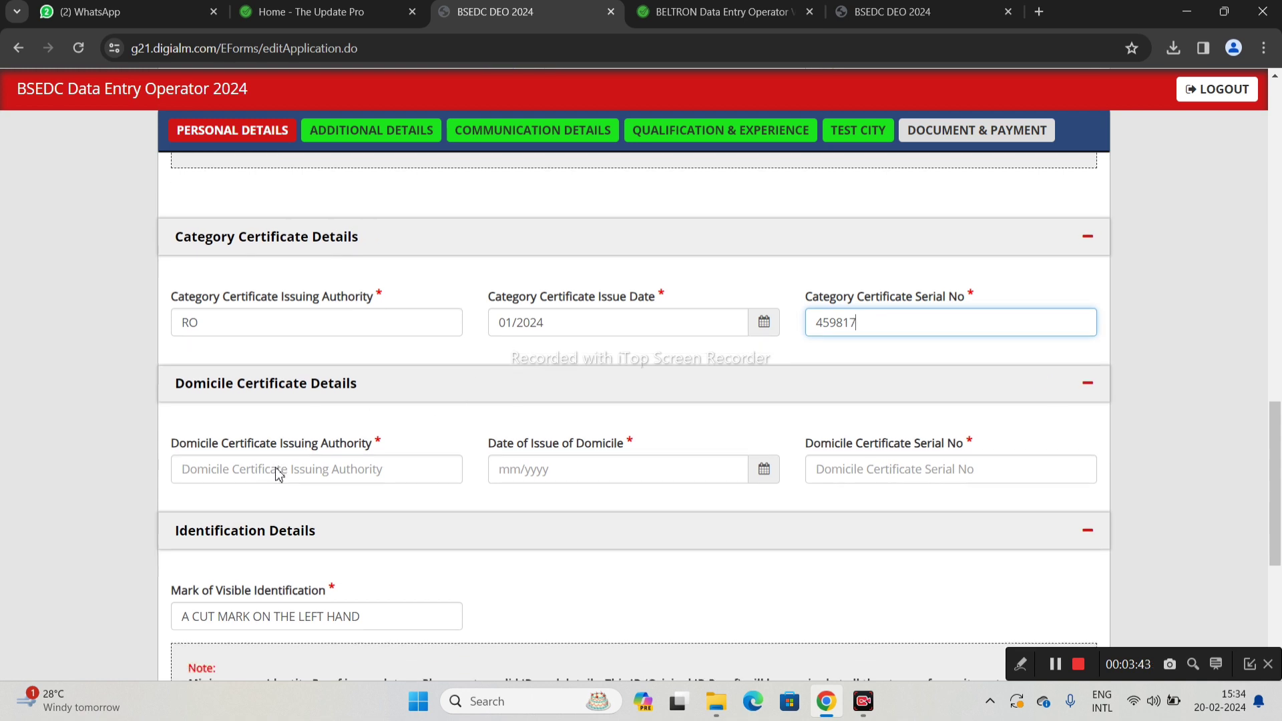
{"action": "left_click", "coordinate": [279, 402]}
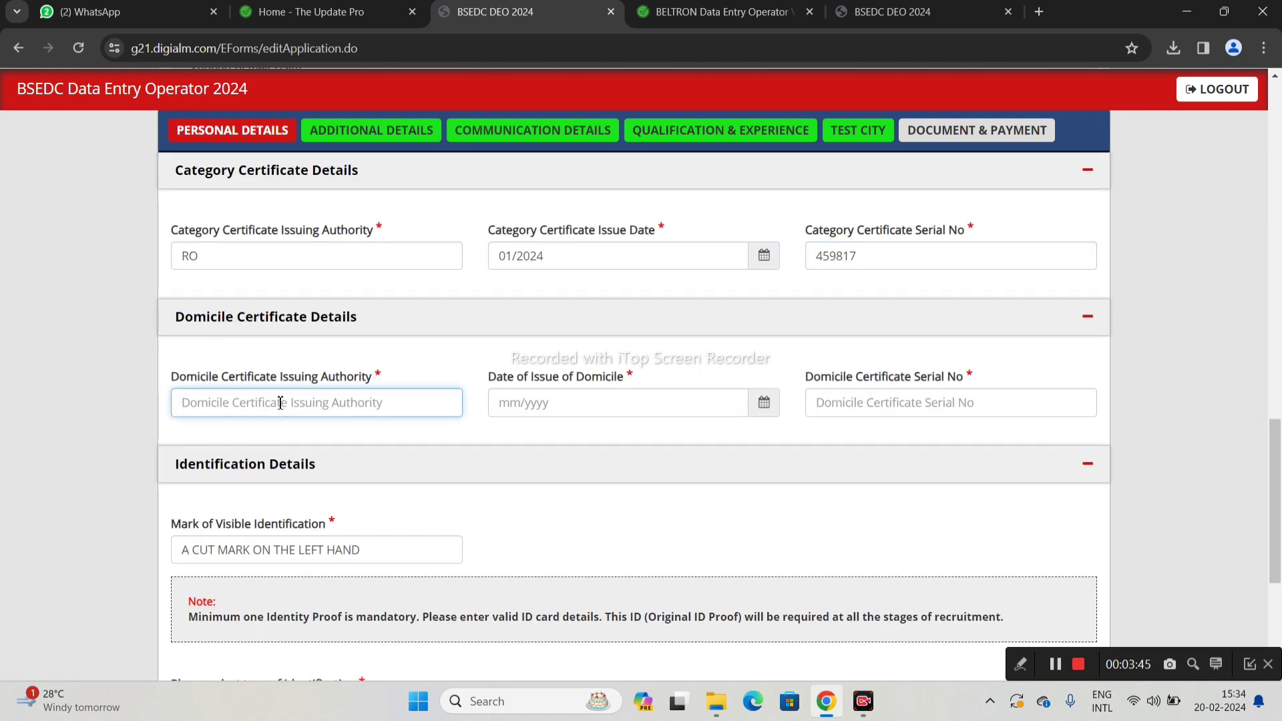
{"action": "type", "text": "r0"}
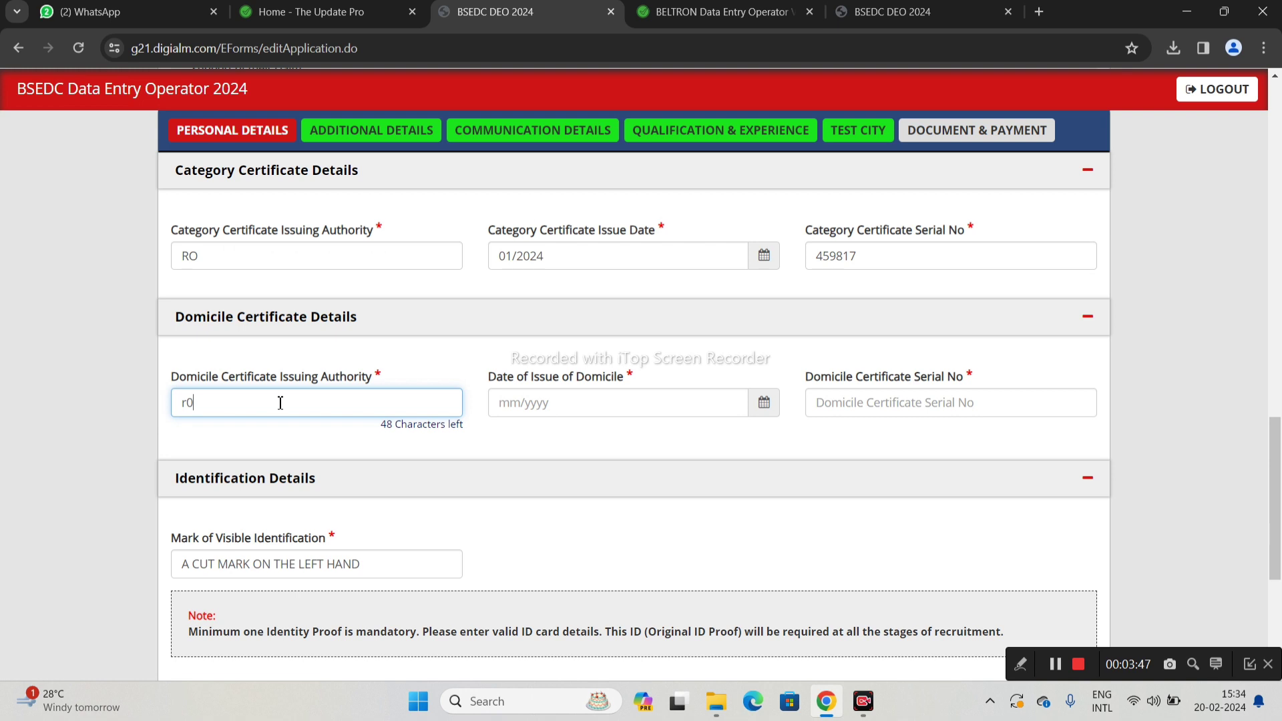
{"action": "key", "text": "BackSpace"}
{"action": "key", "text": "BackSpace"}
{"action": "type", "text": "R"}
Set the domicile issue date to January 2022 and enter the certificate serial number
{"action": "left_click", "coordinate": [592, 403]}
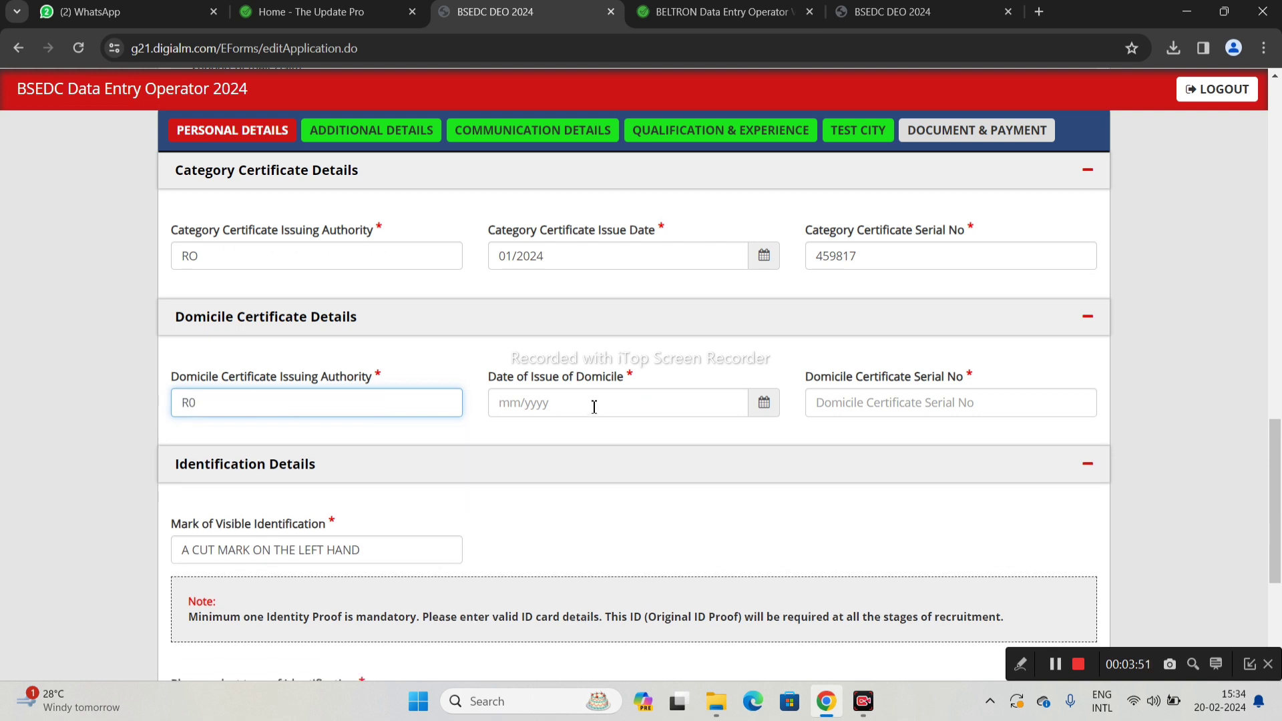
{"action": "left_click", "coordinate": [764, 403]}
{"action": "left_click", "coordinate": [500, 167]}
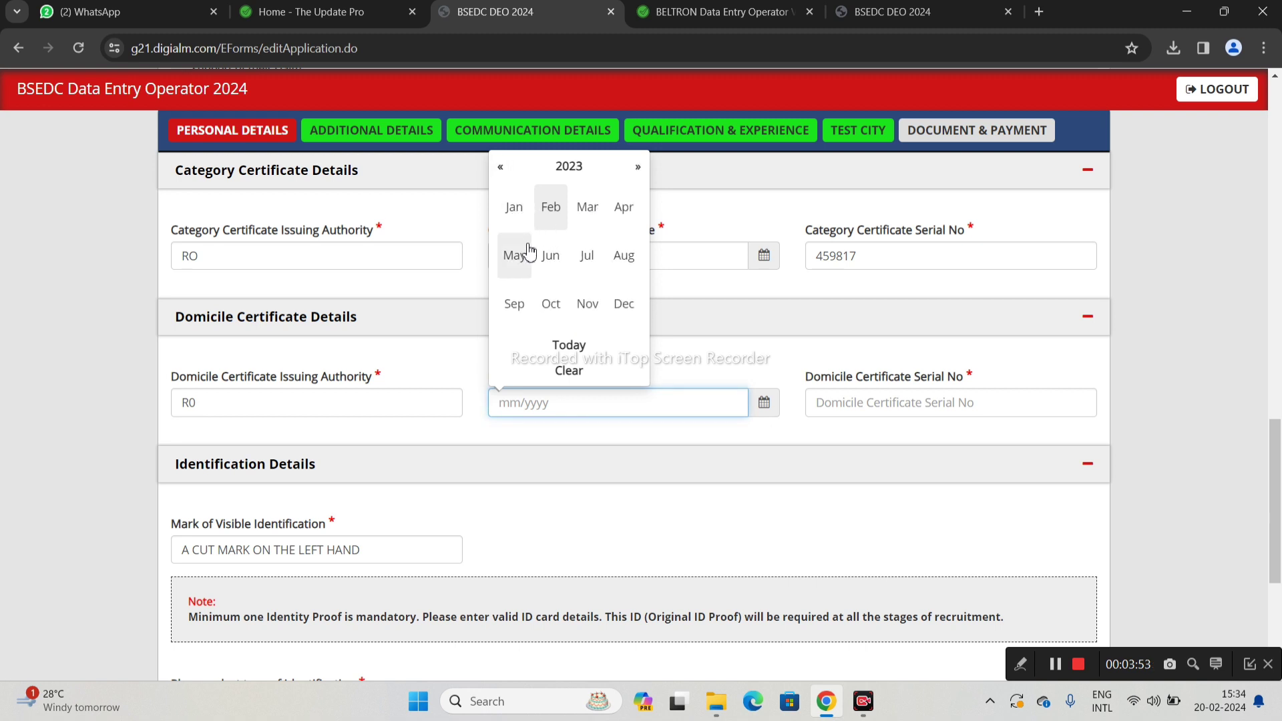
{"action": "left_click", "coordinate": [501, 169]}
{"action": "left_click", "coordinate": [513, 207]}
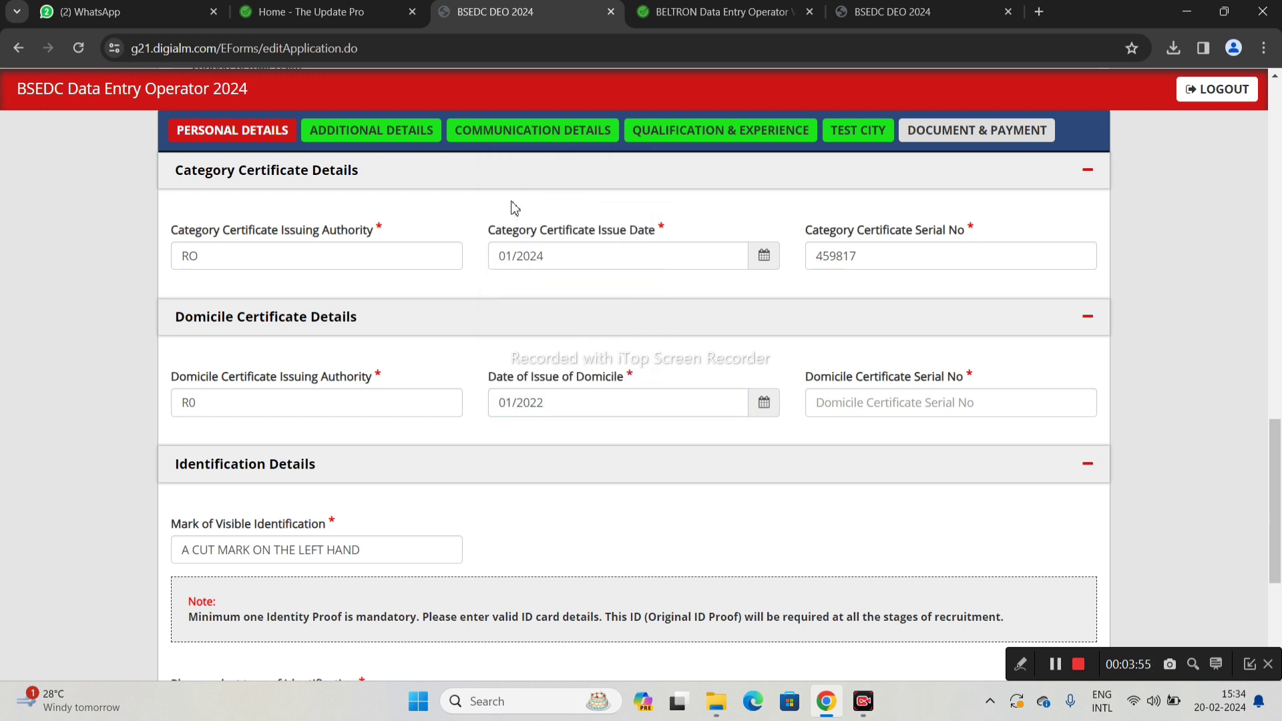
{"action": "left_click", "coordinate": [884, 402]}
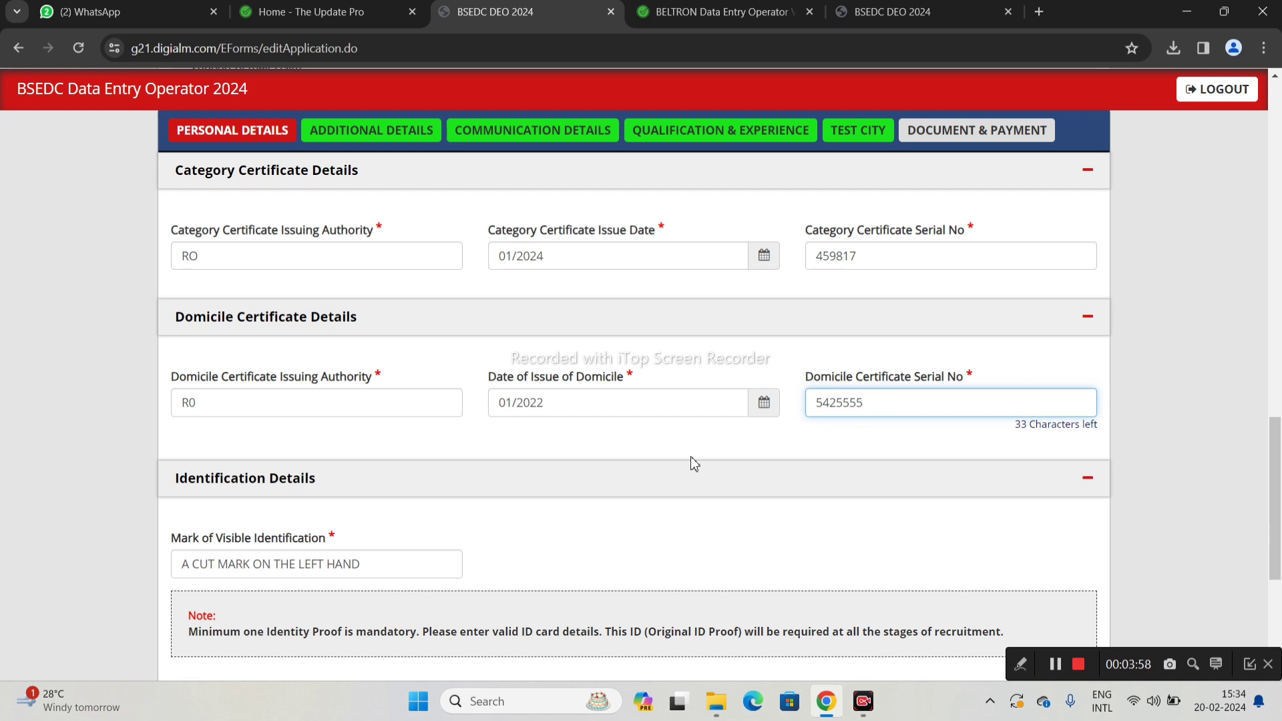
Keep Pan Card as the identification type and save the personal details with SAVE & NEXT
{"action": "scroll", "coordinate": [691, 458], "scroll_direction": "down", "scroll_amount": 1}
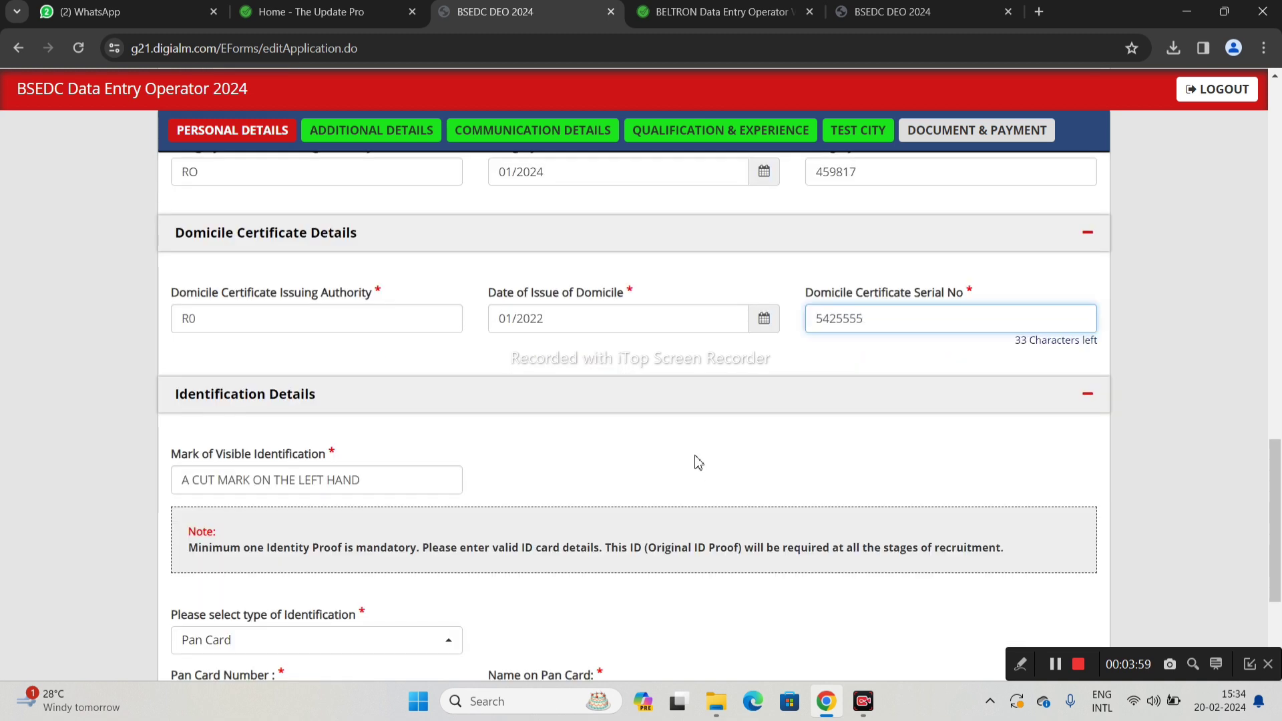
{"action": "scroll", "coordinate": [678, 444], "scroll_direction": "down", "scroll_amount": 2}
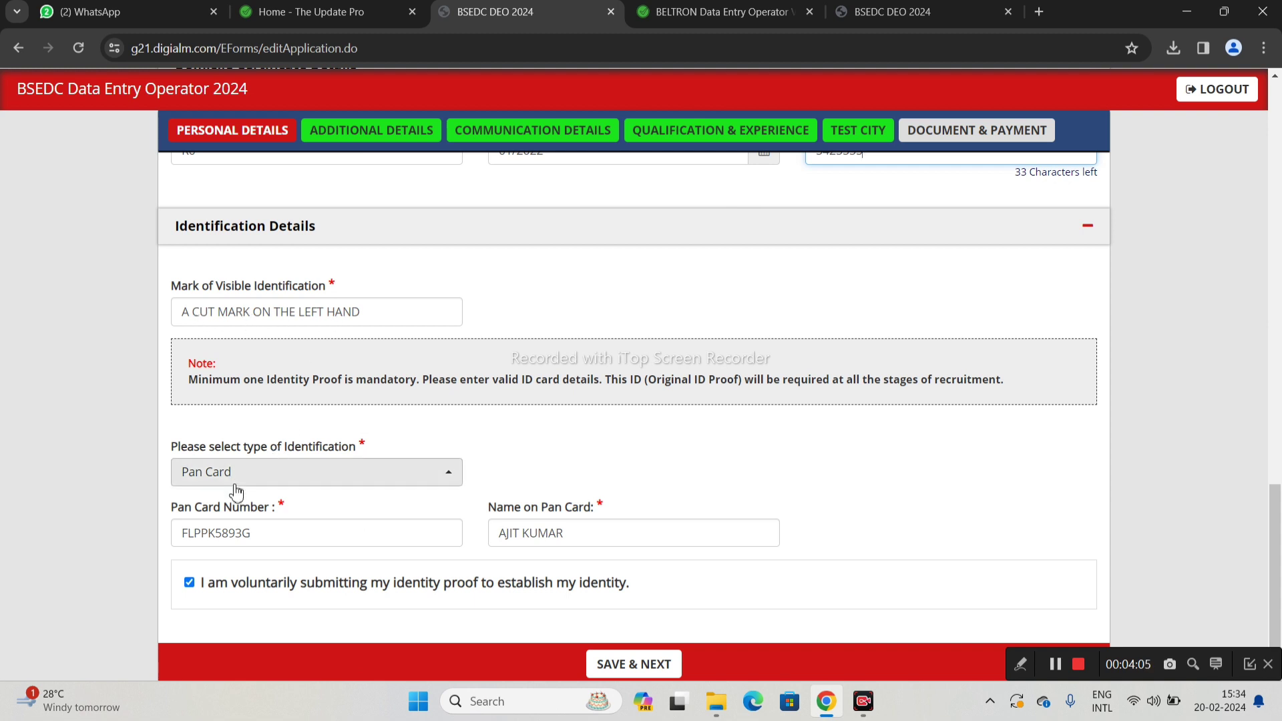
{"action": "scroll", "coordinate": [245, 481], "scroll_direction": "down", "scroll_amount": 1}
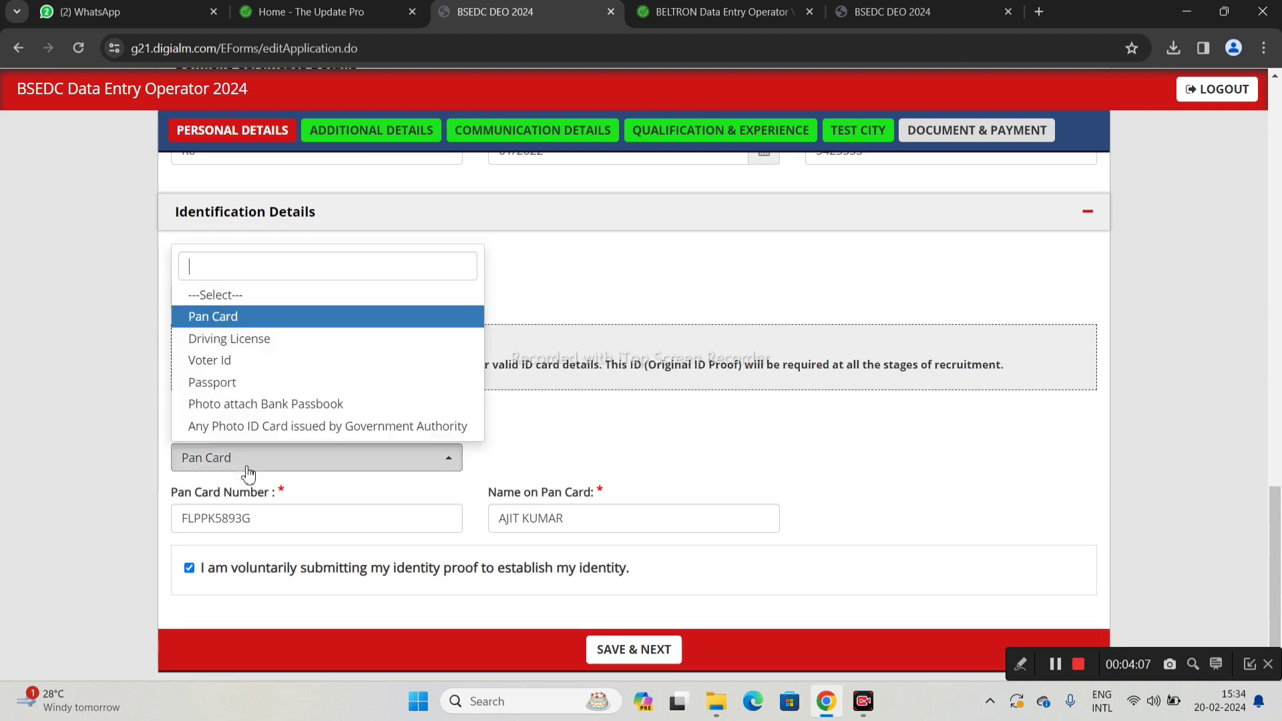
{"action": "left_click", "coordinate": [249, 475]}
{"action": "left_click", "coordinate": [248, 474]}
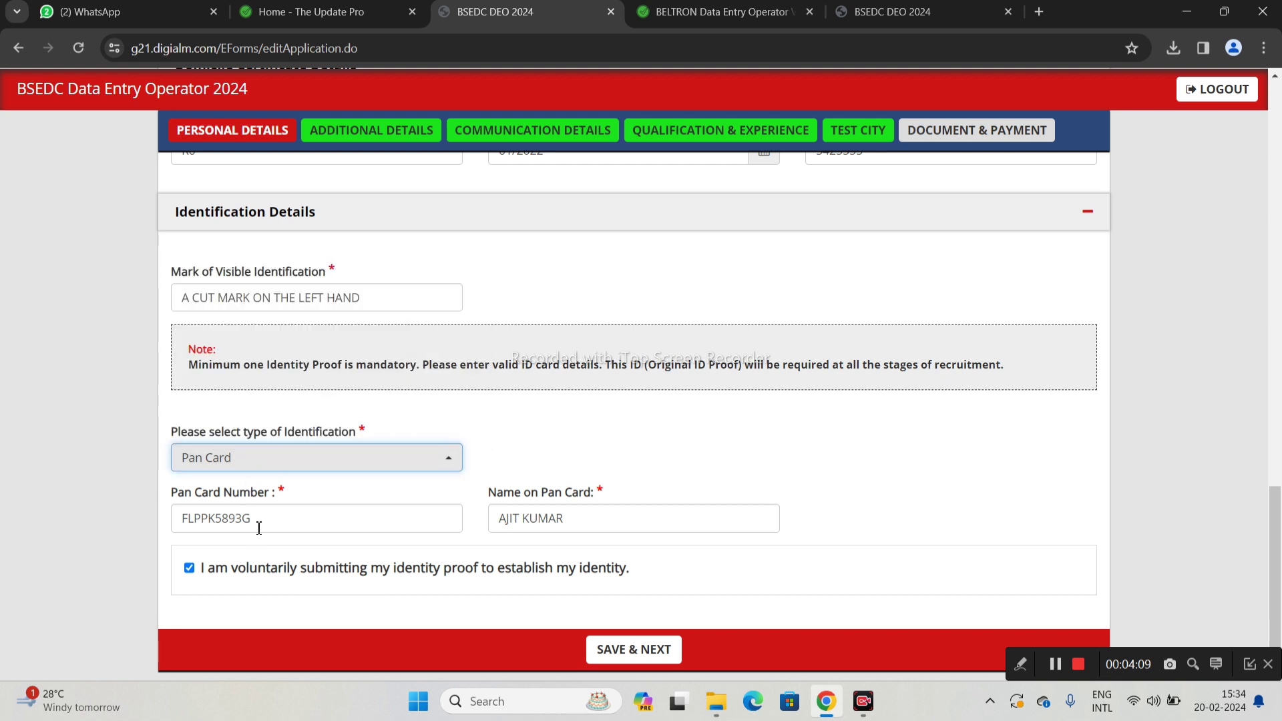
{"action": "scroll", "coordinate": [525, 528], "scroll_direction": "down", "scroll_amount": 1}
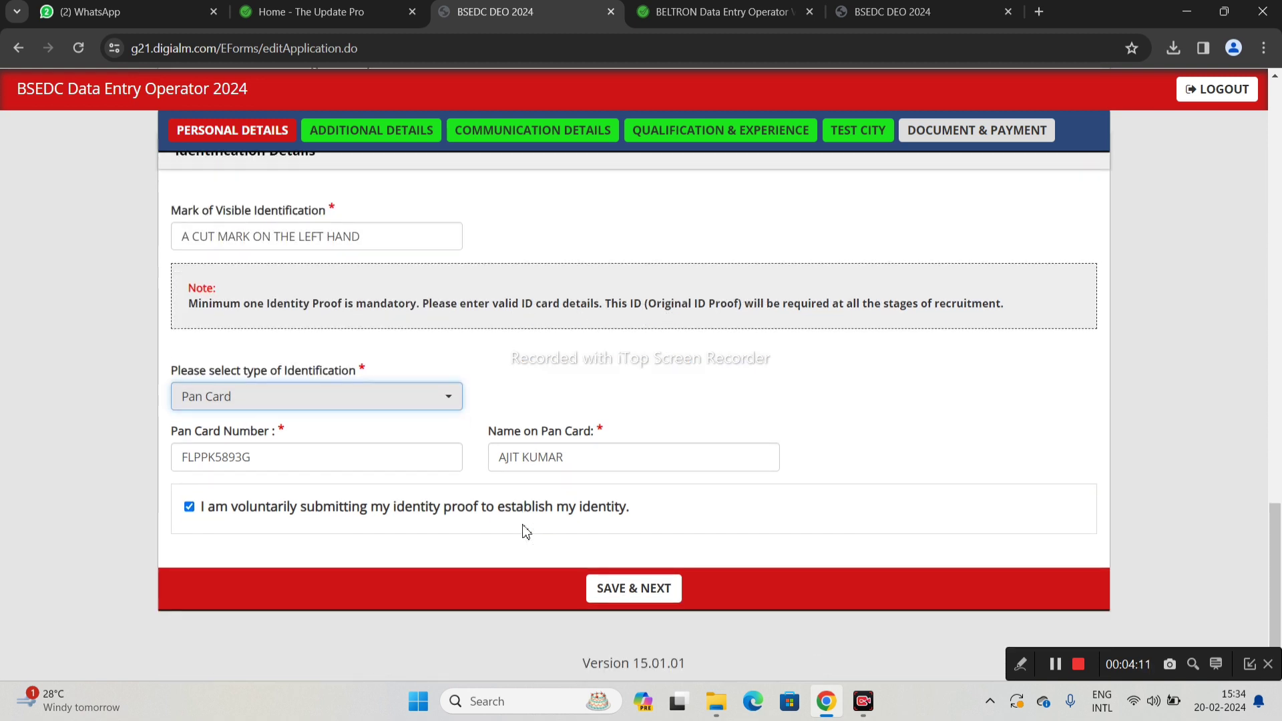
{"action": "left_click", "coordinate": [634, 590]}
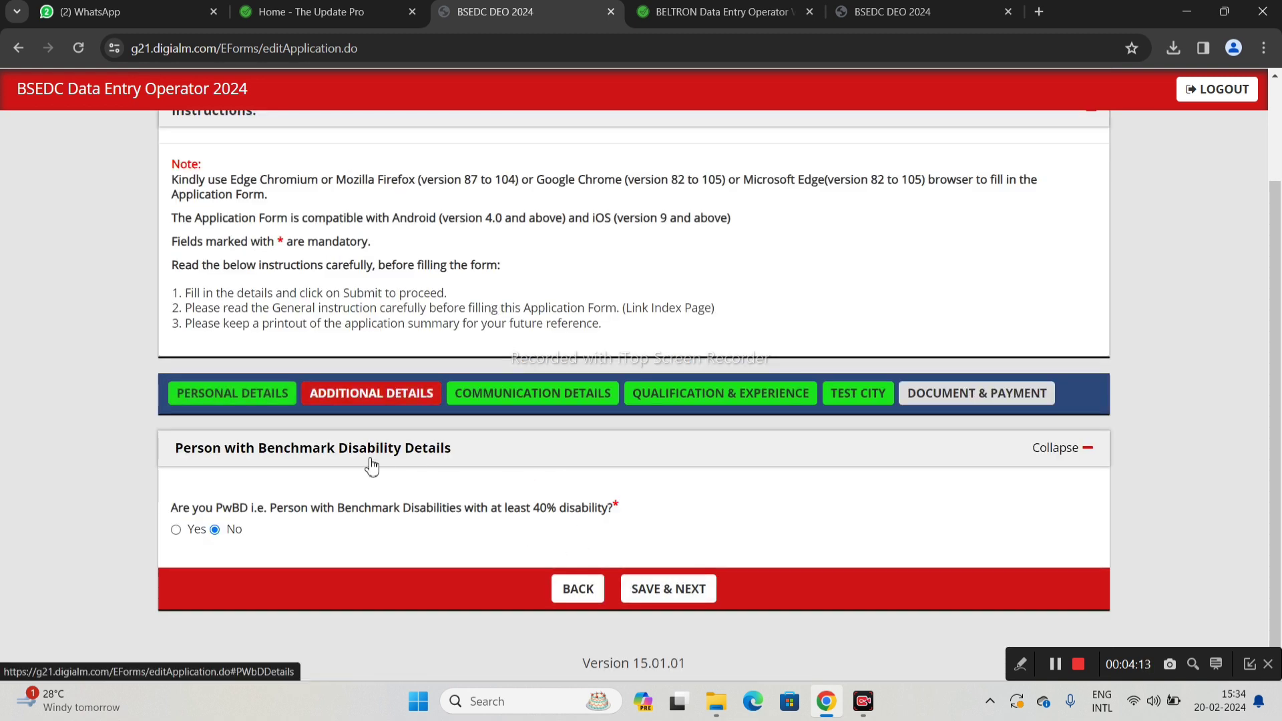
Save PwBD as No, then save the Patna permanent and correspondence addresses
{"action": "left_click", "coordinate": [782, 157]}
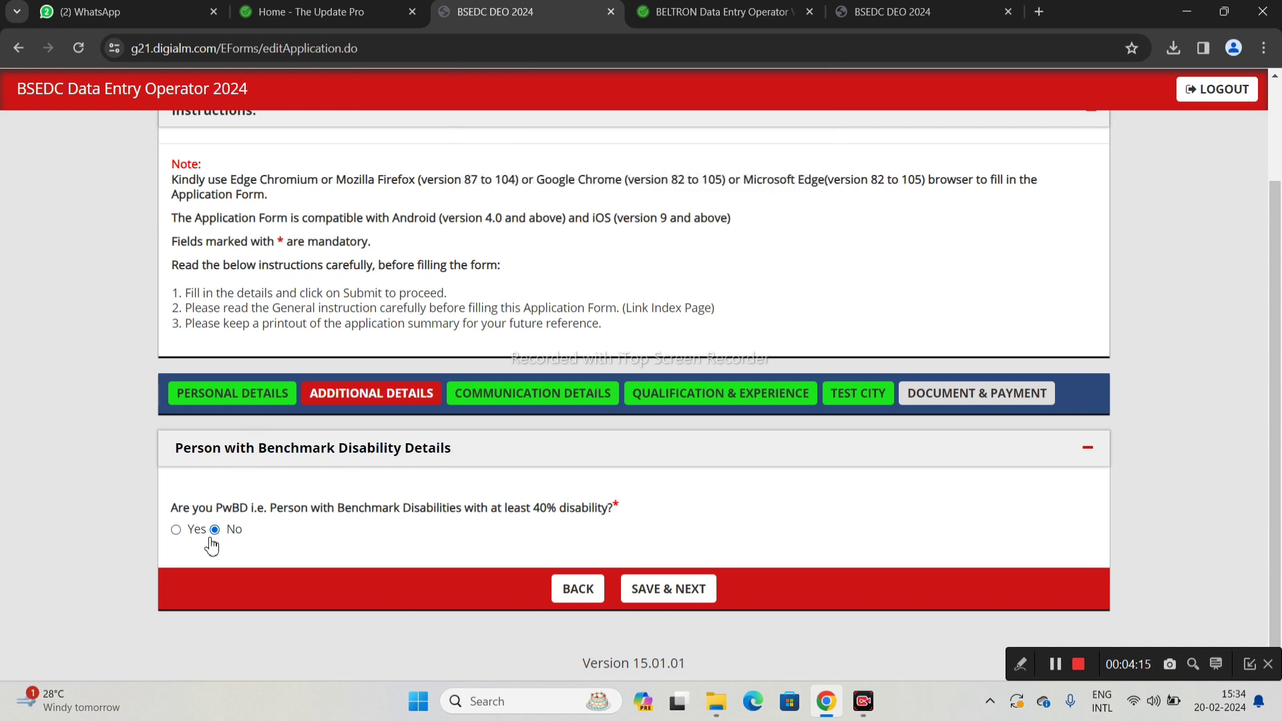
{"action": "left_click", "coordinate": [631, 590]}
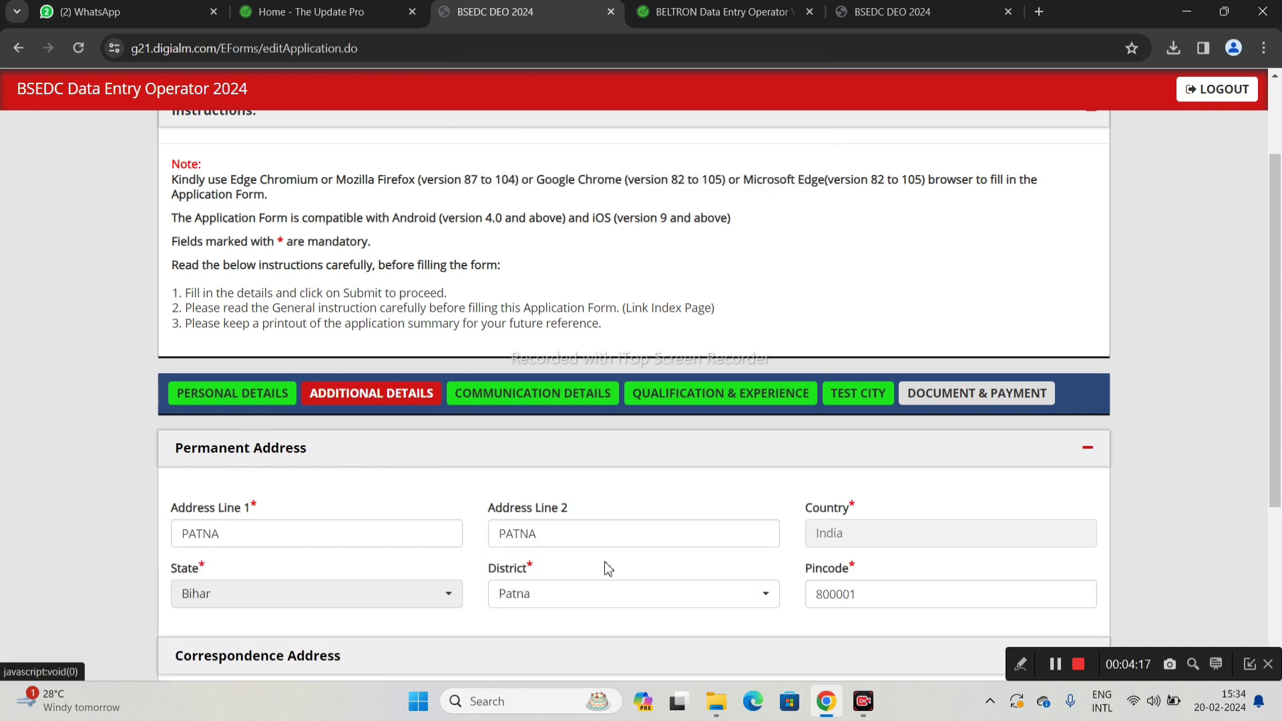
{"action": "left_click", "coordinate": [783, 156]}
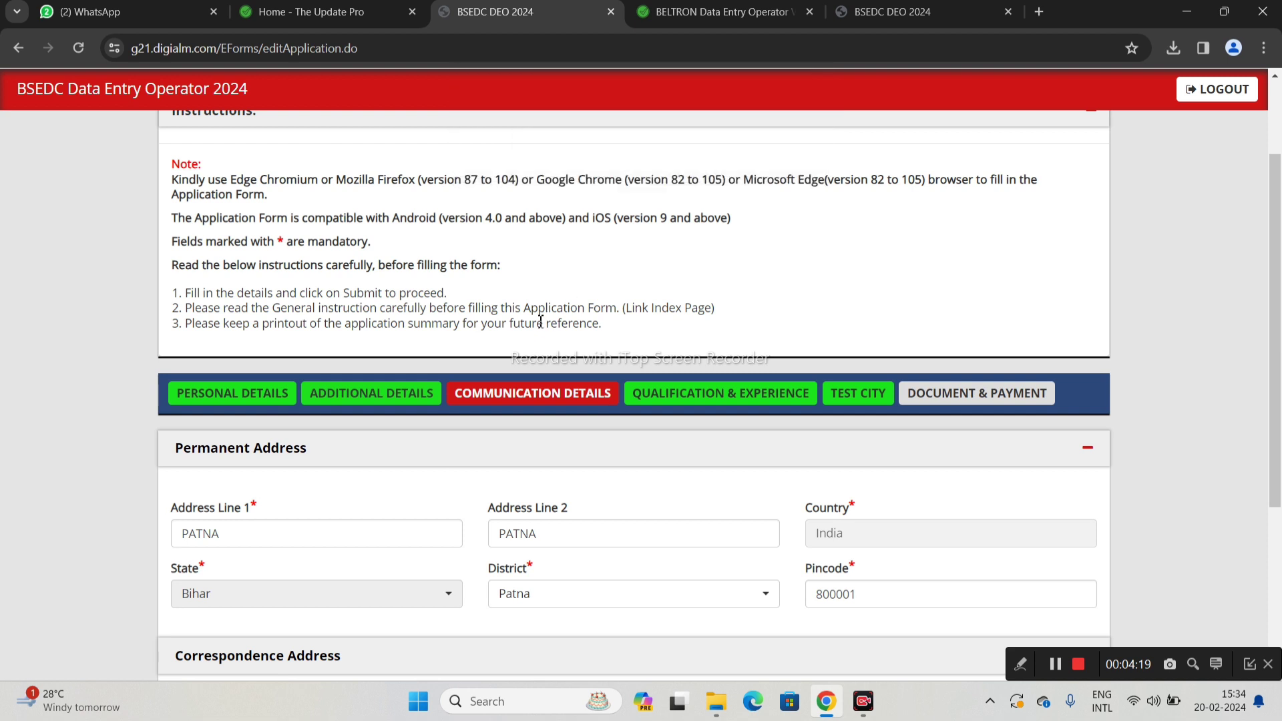
{"action": "scroll", "coordinate": [538, 320], "scroll_direction": "down", "scroll_amount": 4}
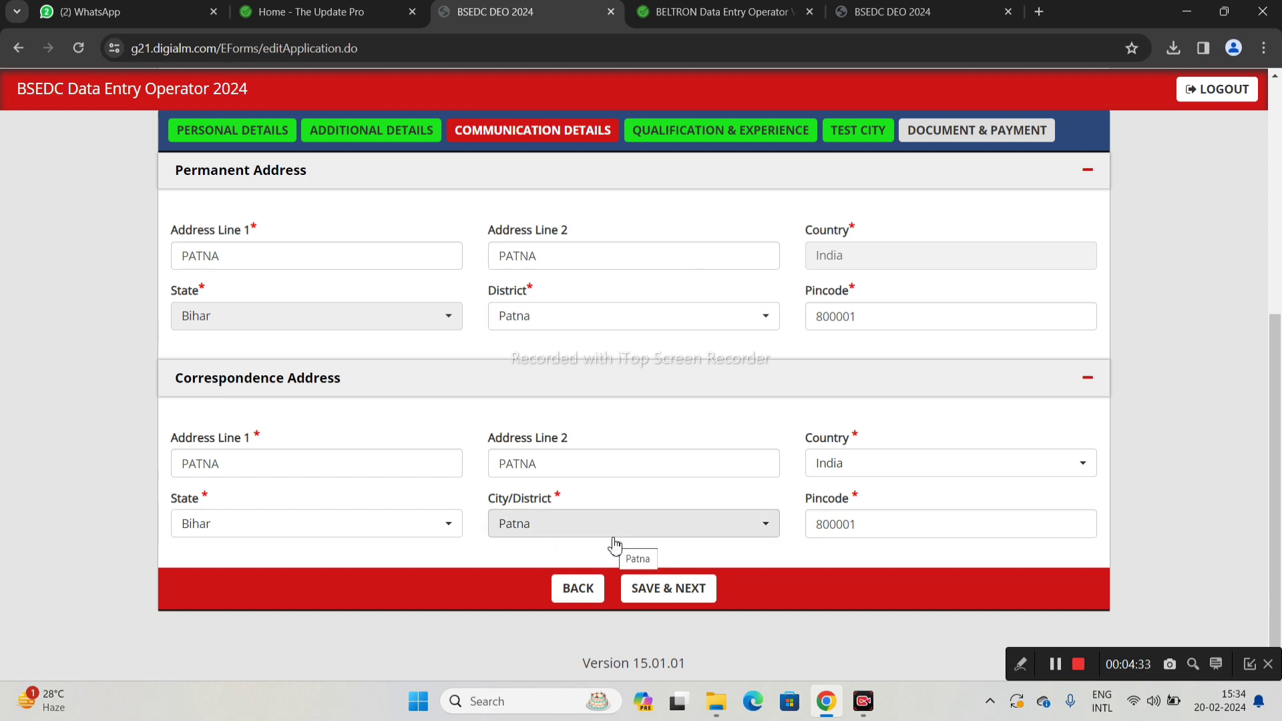
{"action": "left_click", "coordinate": [660, 588]}
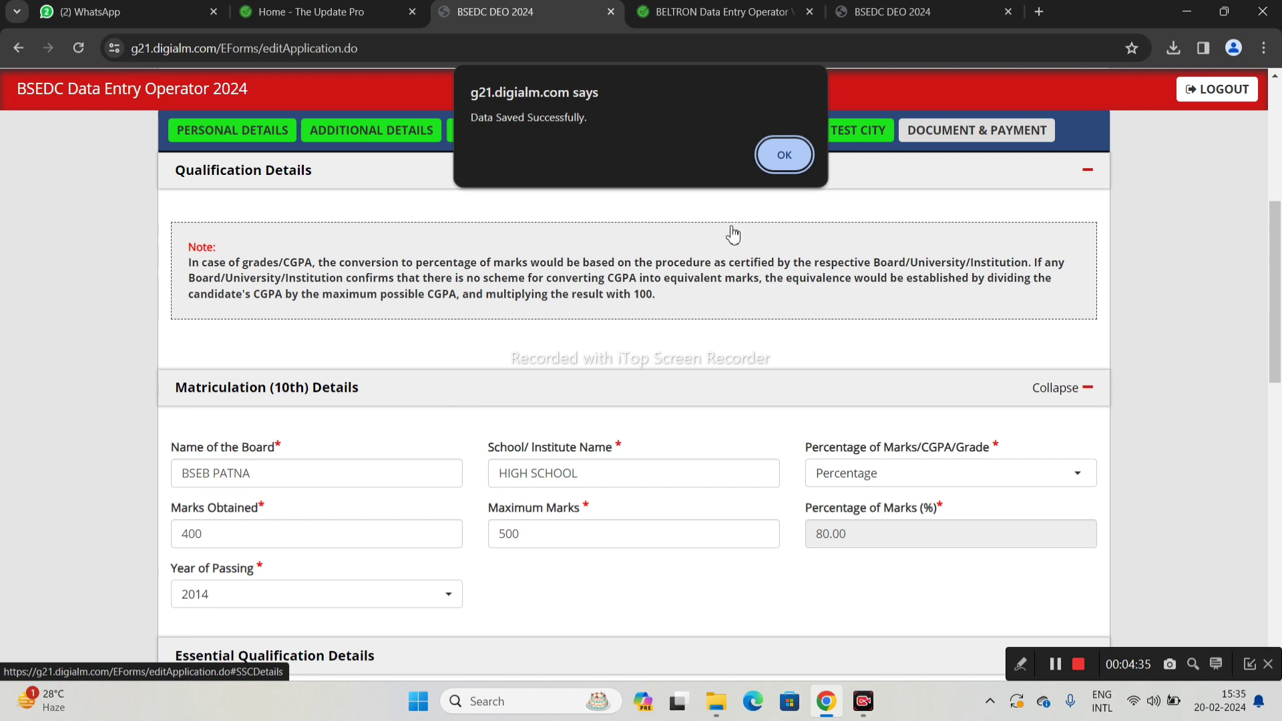
Clear the wrong HIGH SCHOOL 10+2 board name and keep Percentage as the 10th marks type
{"action": "left_click", "coordinate": [780, 151]}
{"action": "scroll", "coordinate": [481, 278], "scroll_direction": "down", "scroll_amount": 2}
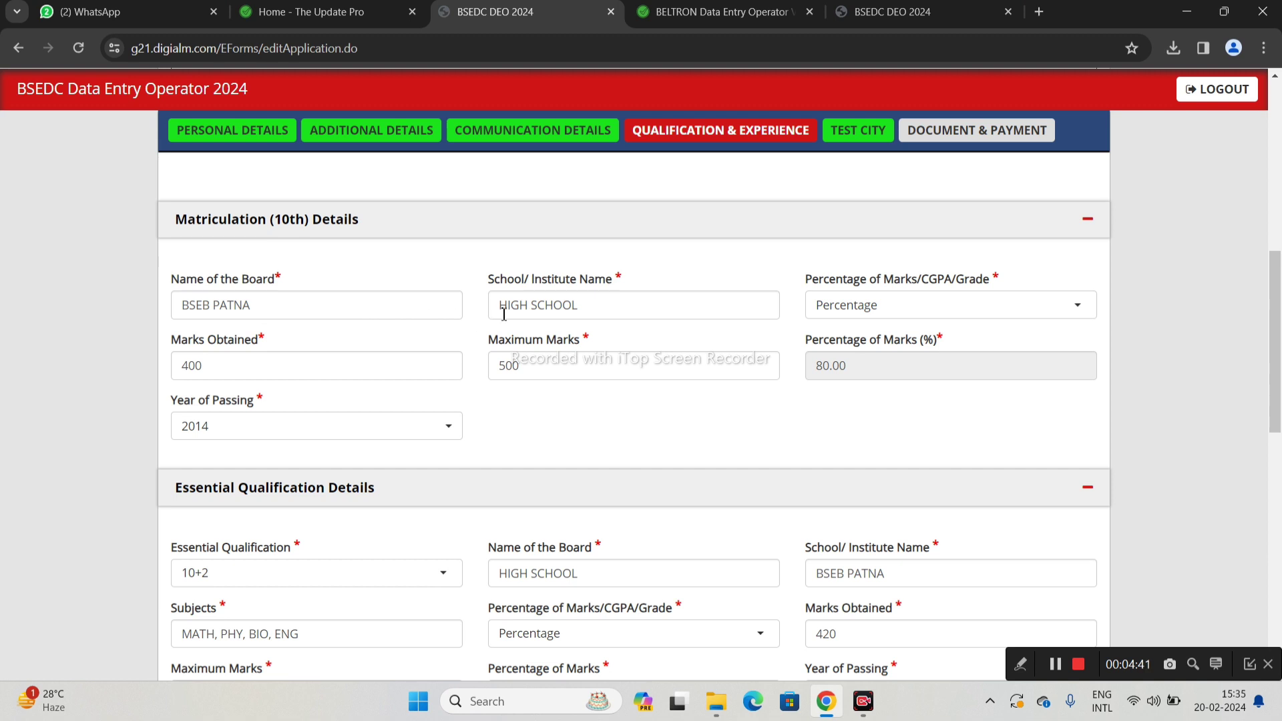
{"action": "left_click", "coordinate": [589, 572]}
{"action": "key", "text": "BackSpace"}
{"action": "key", "text": "BackSpace"}
{"action": "key", "text": "BackSpace"}
{"action": "key", "text": "BackSpace"}
{"action": "key", "text": "BackSpace"}
{"action": "key", "text": "BackSpace"}
{"action": "key", "text": "BackSpace"}
{"action": "key", "text": "BackSpace"}
{"action": "key", "text": "BackSpace"}
{"action": "key", "text": "BackSpace"}
{"action": "key", "text": "BackSpace"}
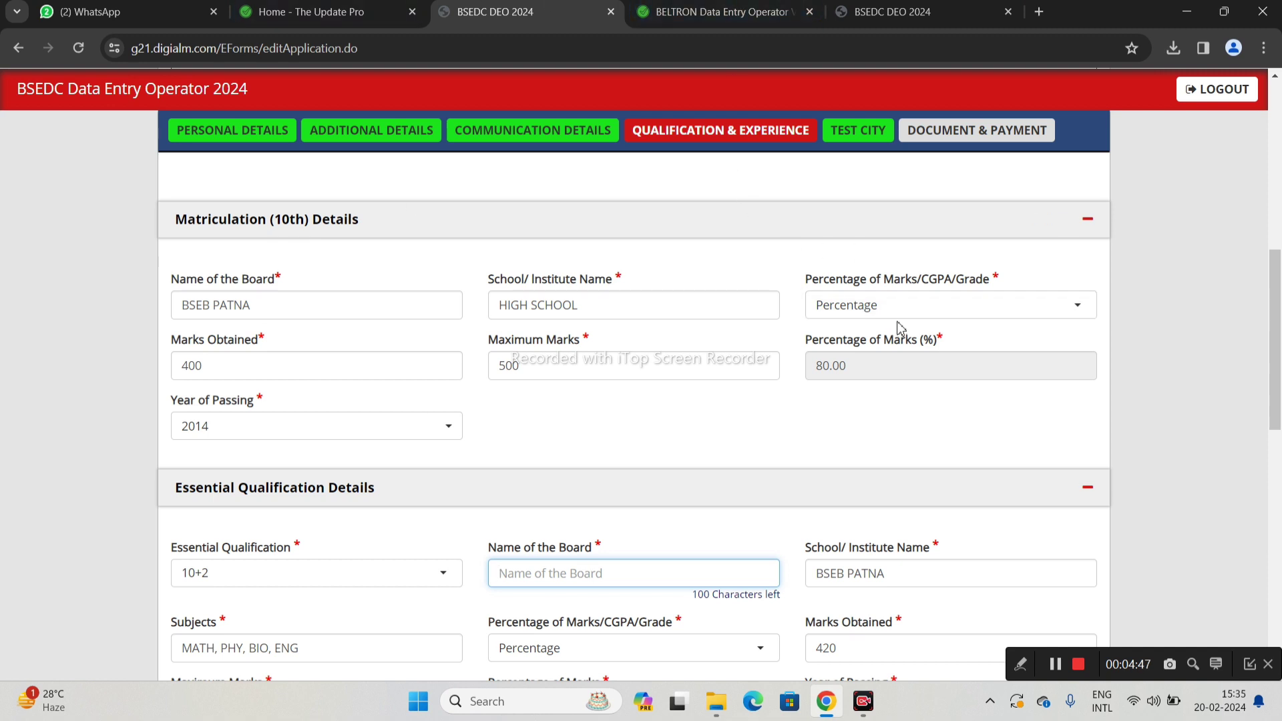
{"action": "left_click", "coordinate": [841, 313]}
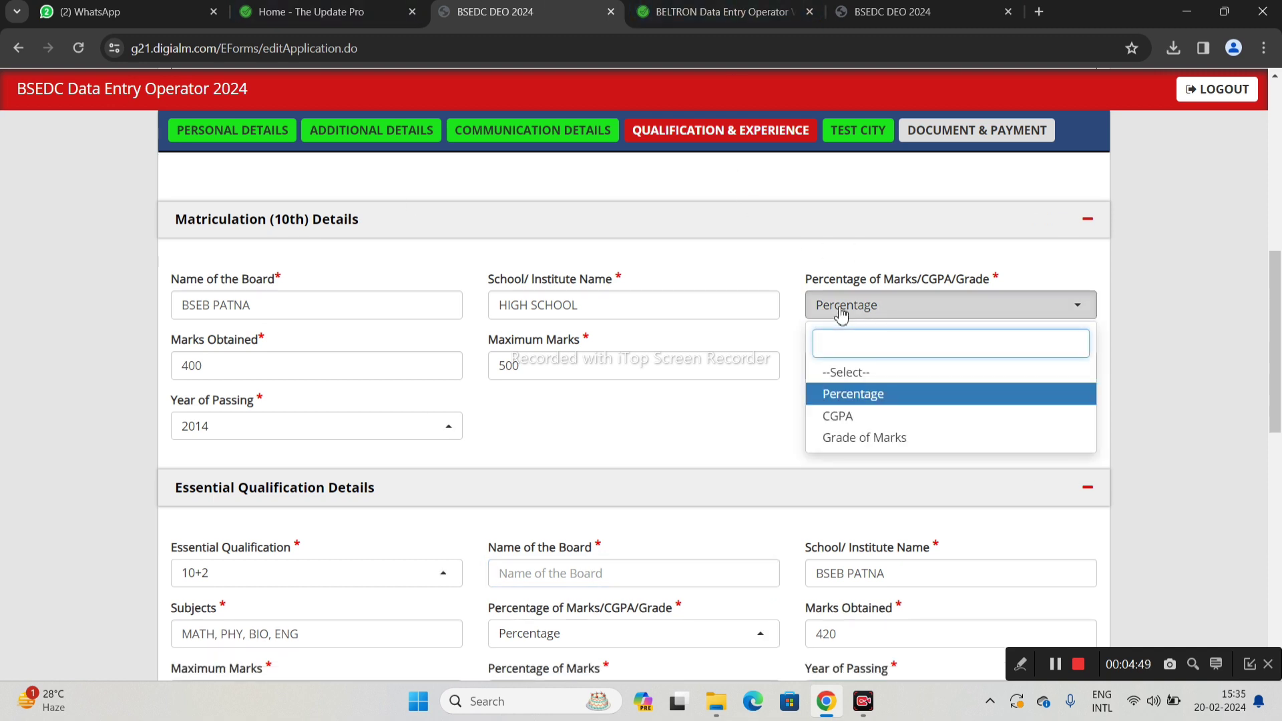
{"action": "left_click", "coordinate": [860, 394]}
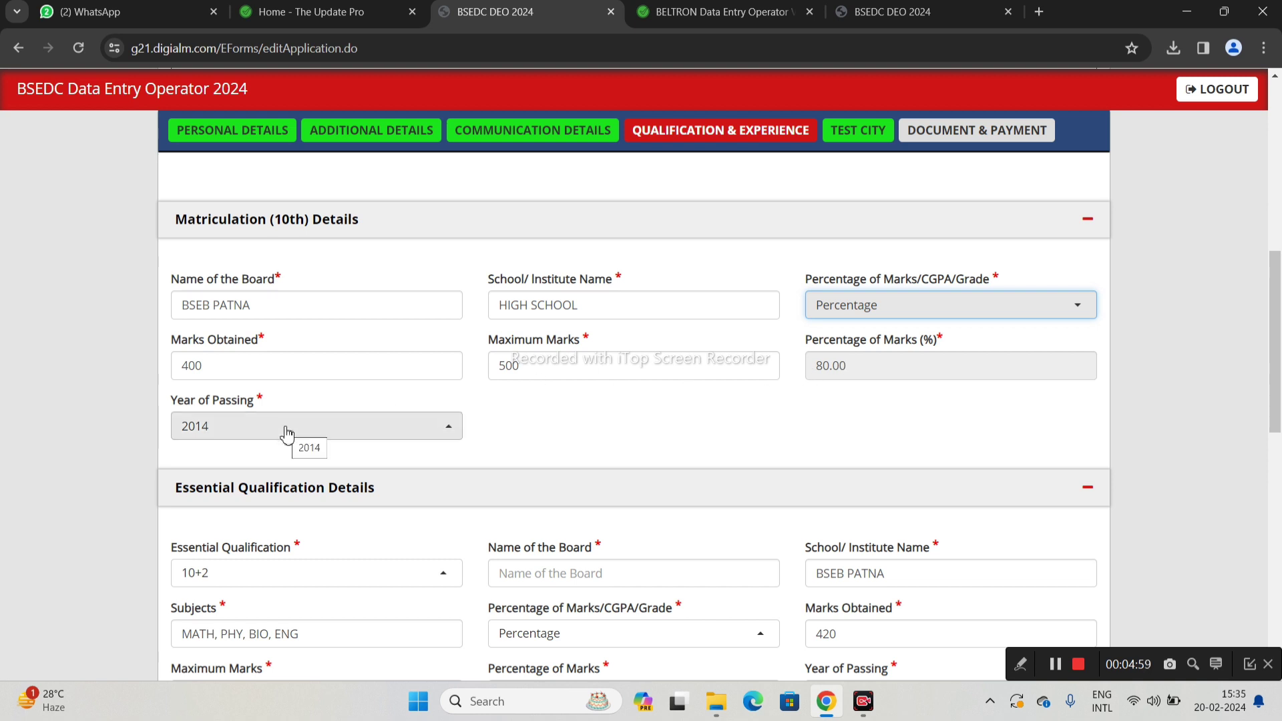
{"action": "scroll", "coordinate": [287, 434], "scroll_direction": "down", "scroll_amount": 1}
{"action": "left_click", "coordinate": [266, 502]}
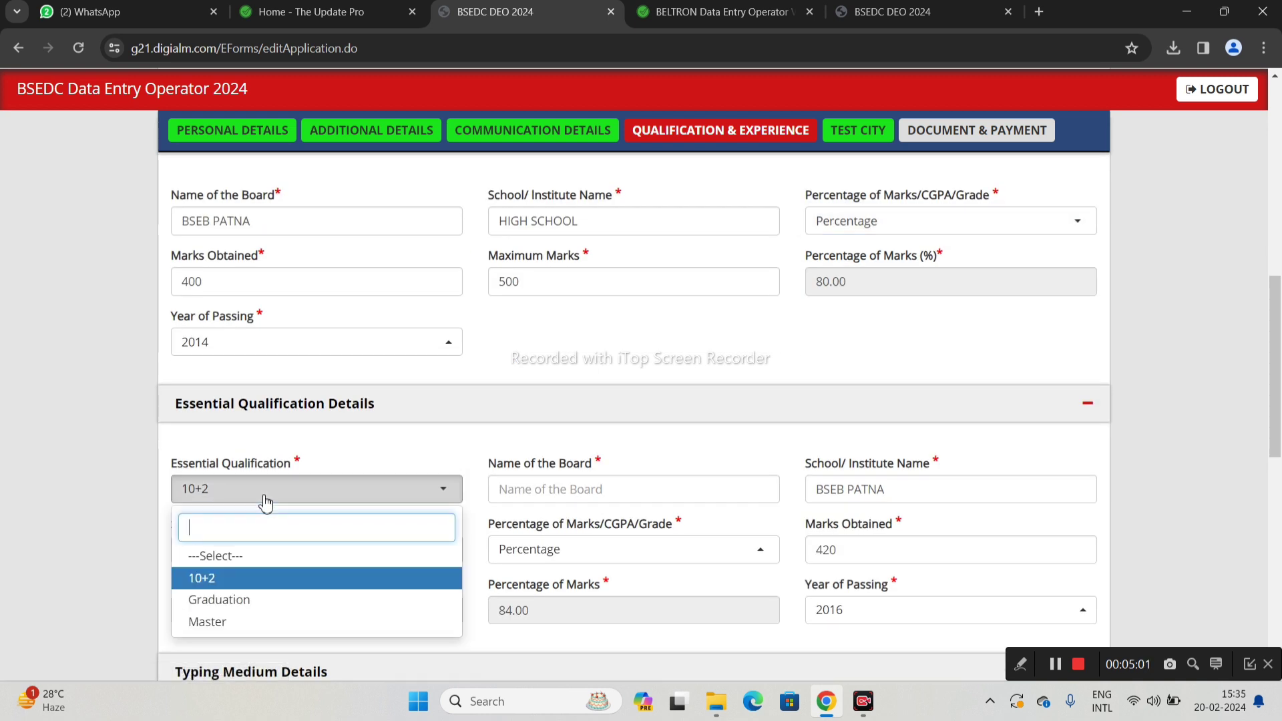
Keep 10+2 as the essential qualification and enter BSEB PATNA as its board name
{"action": "left_click", "coordinate": [252, 580]}
{"action": "scroll", "coordinate": [504, 478], "scroll_direction": "down", "scroll_amount": 1}
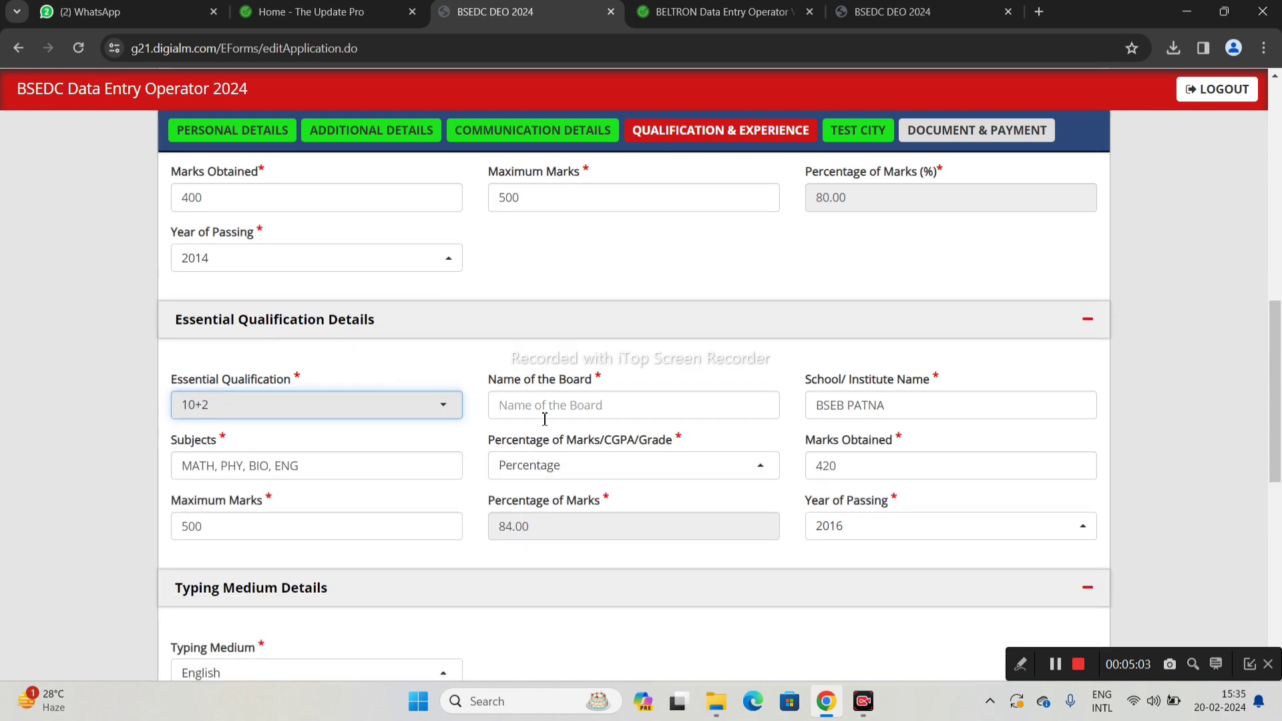
{"action": "left_click", "coordinate": [545, 409]}
{"action": "type", "text": "BSEB"}
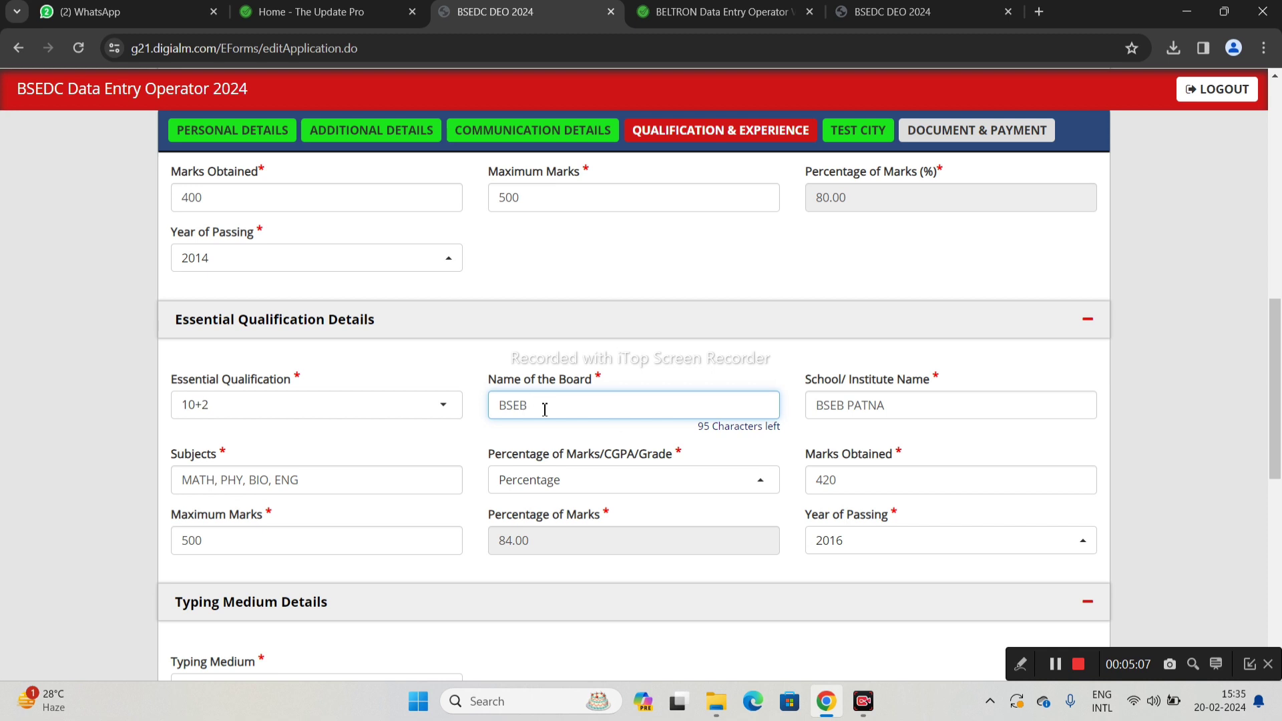
{"action": "type", "text": " PATNA"}
Replace the 10+2 school name with HIGH SCHOOL
{"action": "triple_click", "coordinate": [818, 410]}
{"action": "key", "text": "BackSpace"}
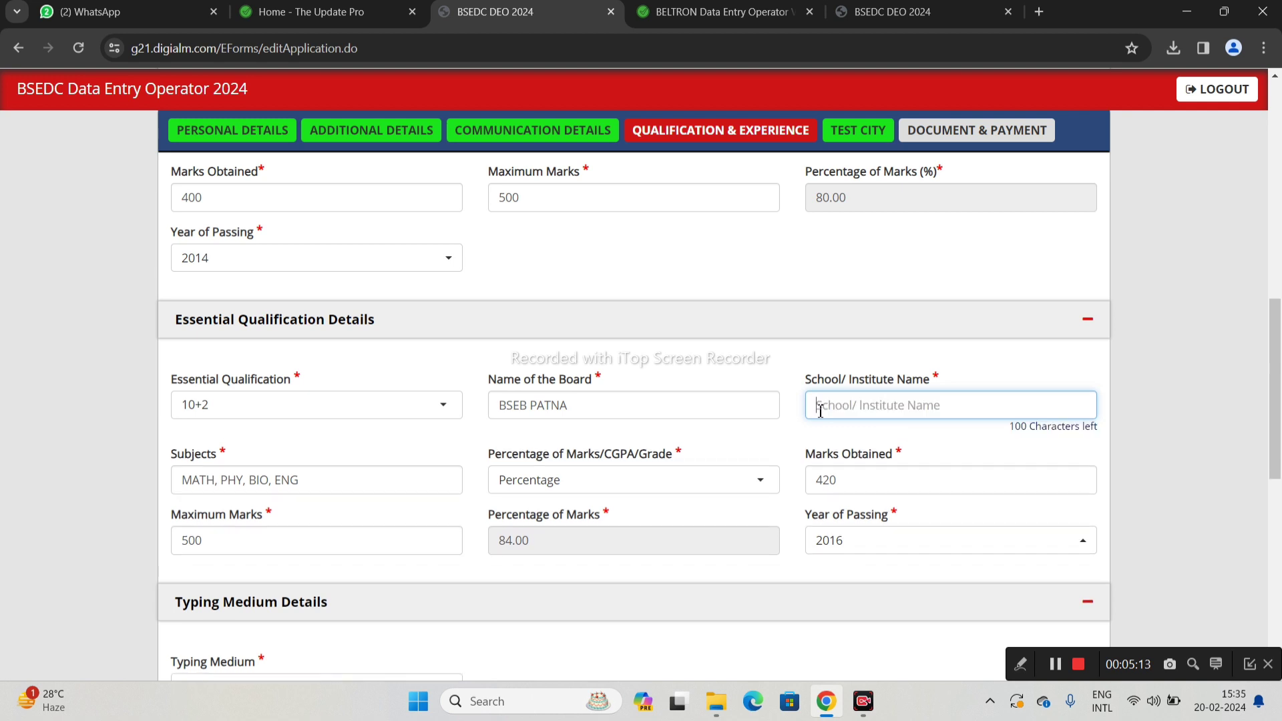
{"action": "type", "text": "HIGH SC"}
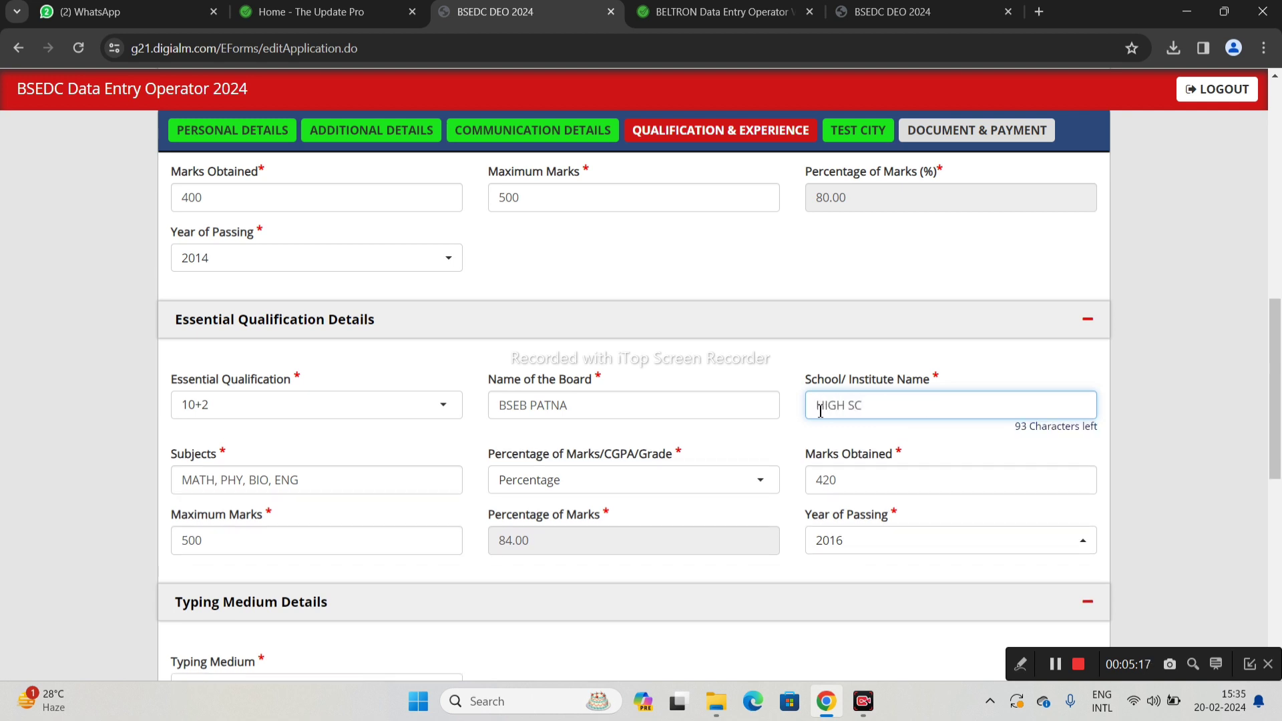
{"action": "type", "text": "HOOL"}
{"action": "scroll", "coordinate": [821, 410], "scroll_direction": "down", "scroll_amount": 2}
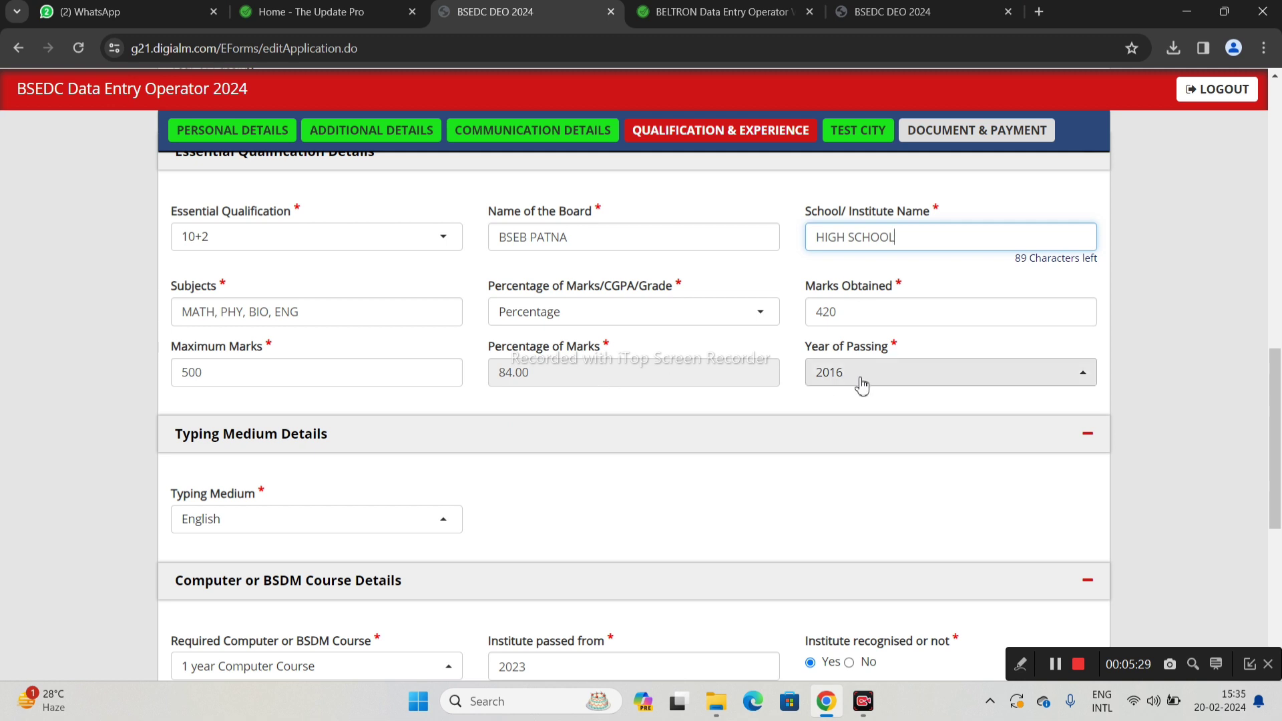
Keep English as the typing medium
{"action": "scroll", "coordinate": [309, 394], "scroll_direction": "down", "scroll_amount": 3}
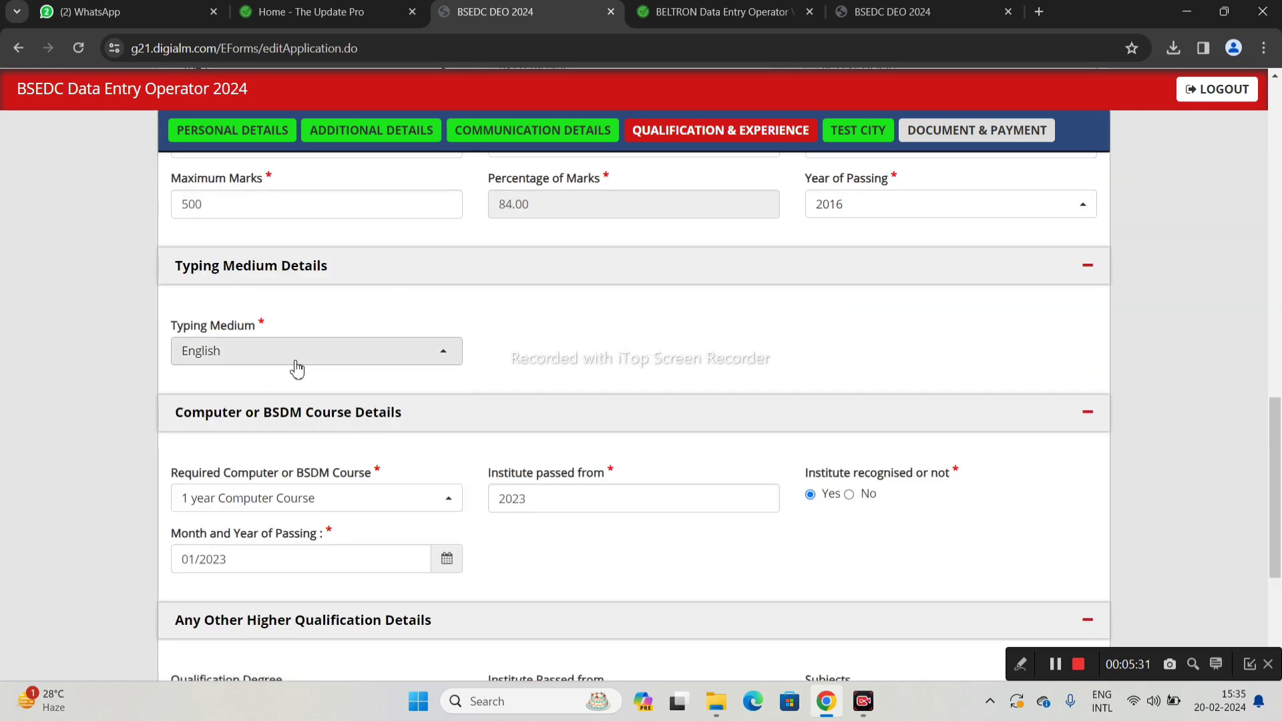
{"action": "left_click", "coordinate": [271, 341]}
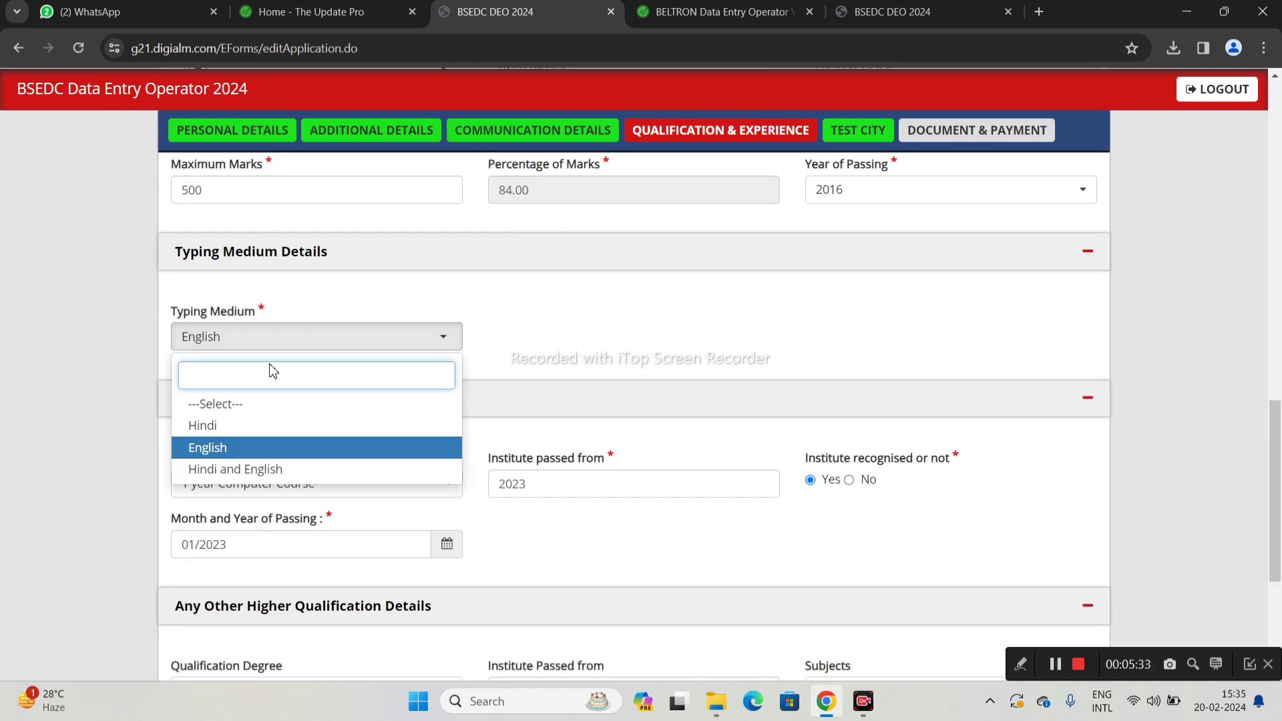
{"action": "left_click", "coordinate": [244, 452]}
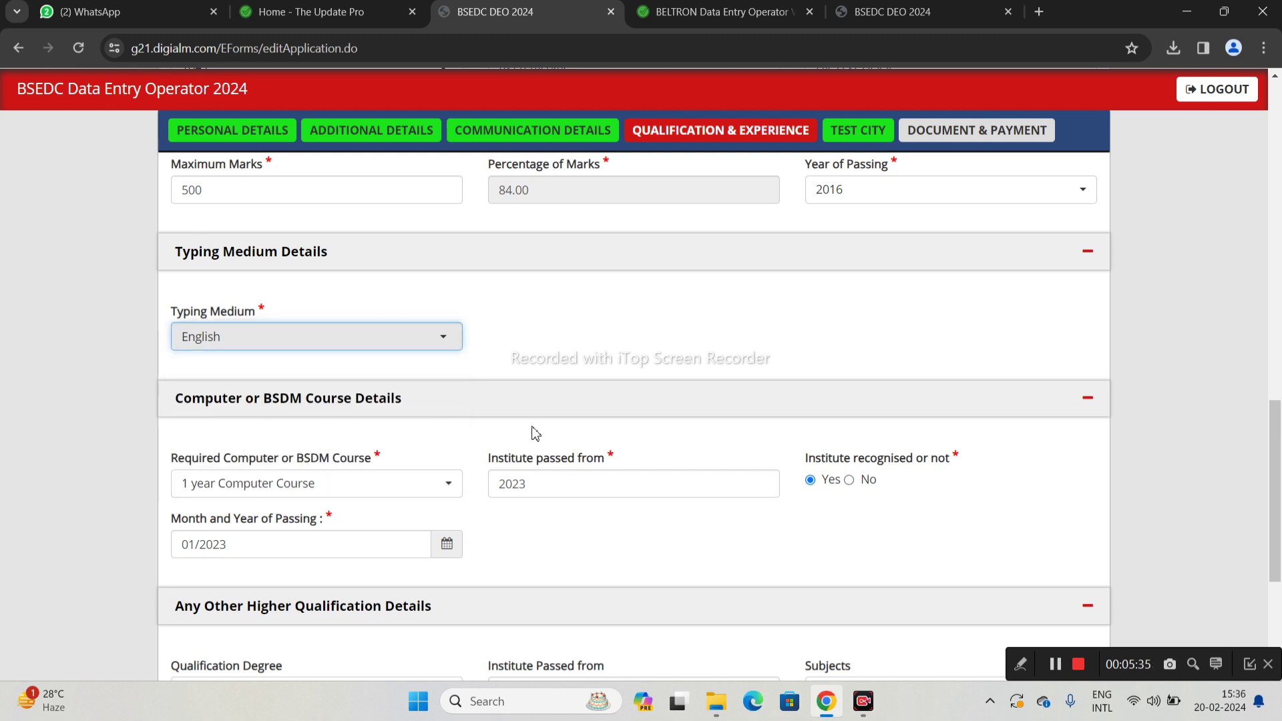
Set the required computer course to '1 year Computer Course', passed 01/2023
{"action": "scroll", "coordinate": [521, 414], "scroll_direction": "down", "scroll_amount": 1}
{"action": "scroll", "coordinate": [495, 388], "scroll_direction": "down", "scroll_amount": 1}
{"action": "left_click", "coordinate": [337, 321]}
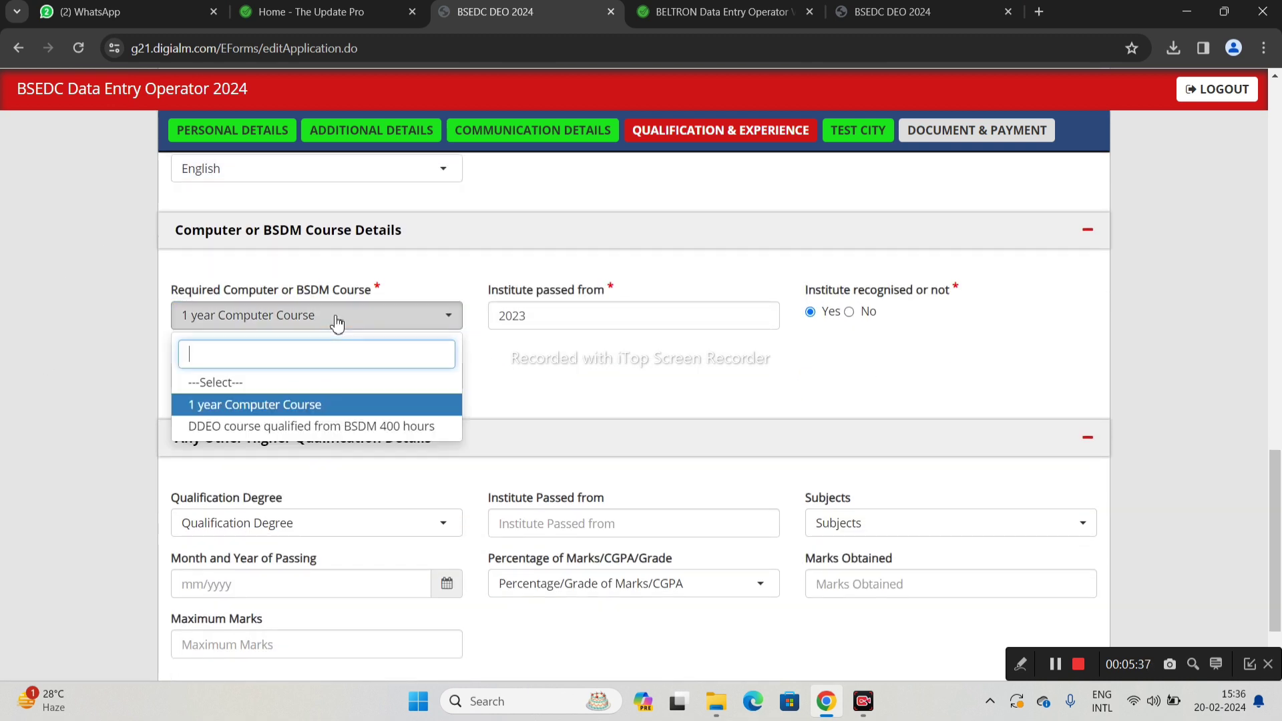
{"action": "left_click", "coordinate": [287, 405]}
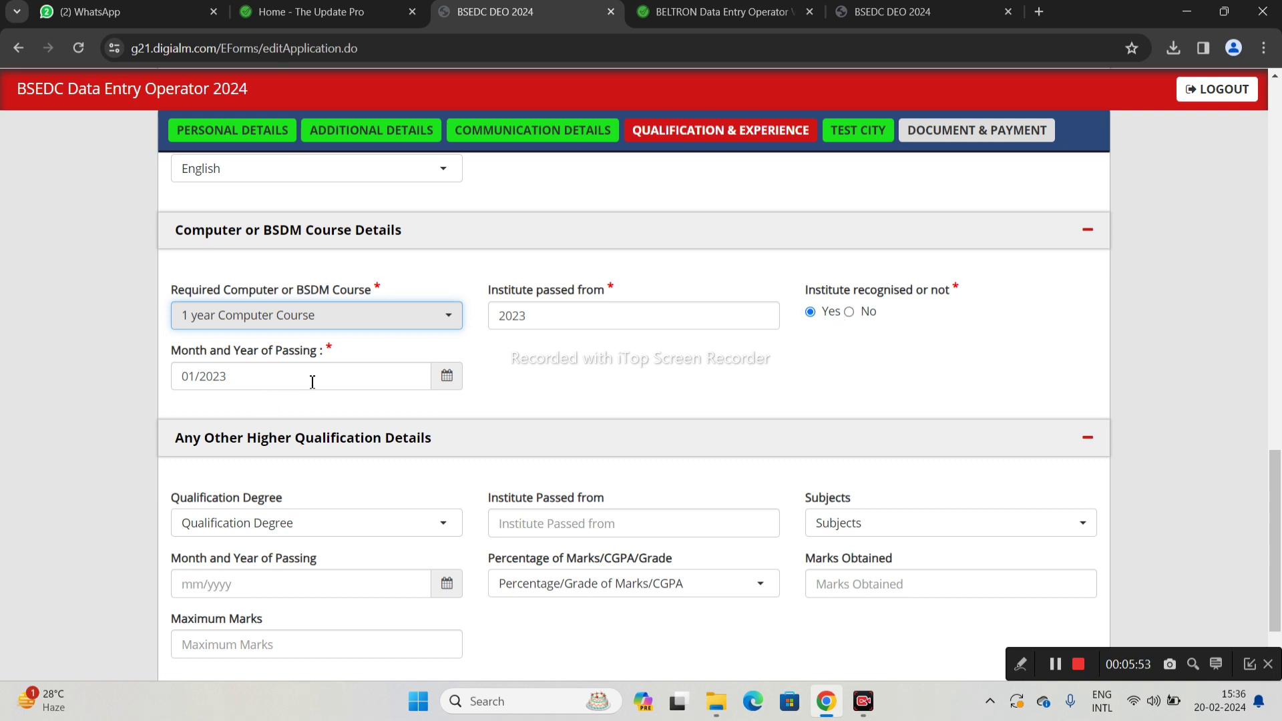
{"action": "scroll", "coordinate": [390, 411], "scroll_direction": "down", "scroll_amount": 2}
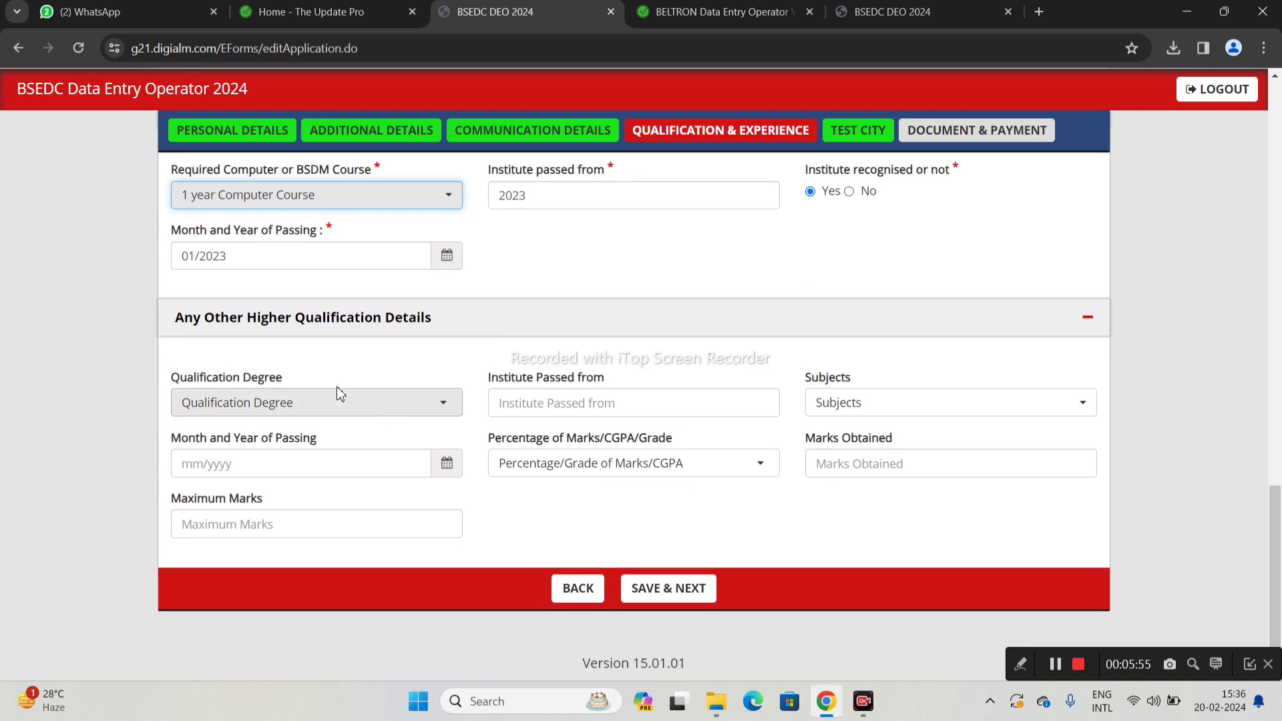
Save the qualification details, then save test cities Patna, Purnea and Bhagalpur
{"action": "left_click", "coordinate": [659, 594]}
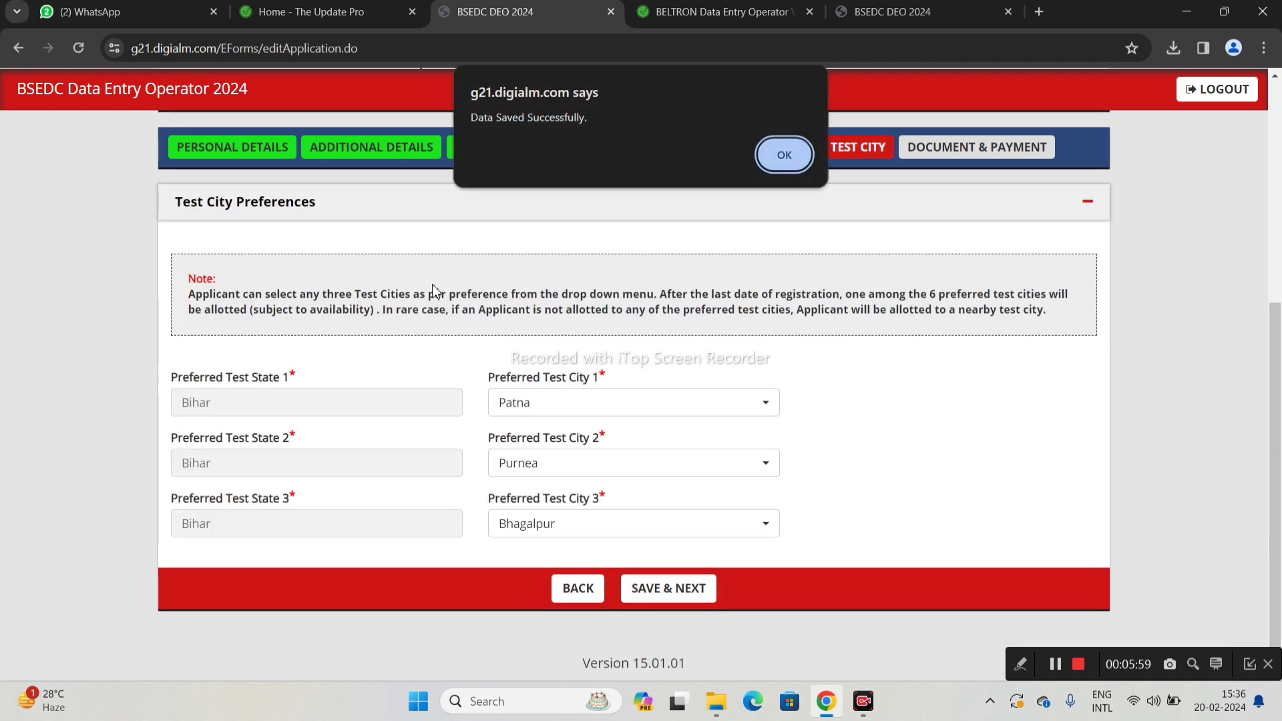
{"action": "left_click", "coordinate": [779, 160]}
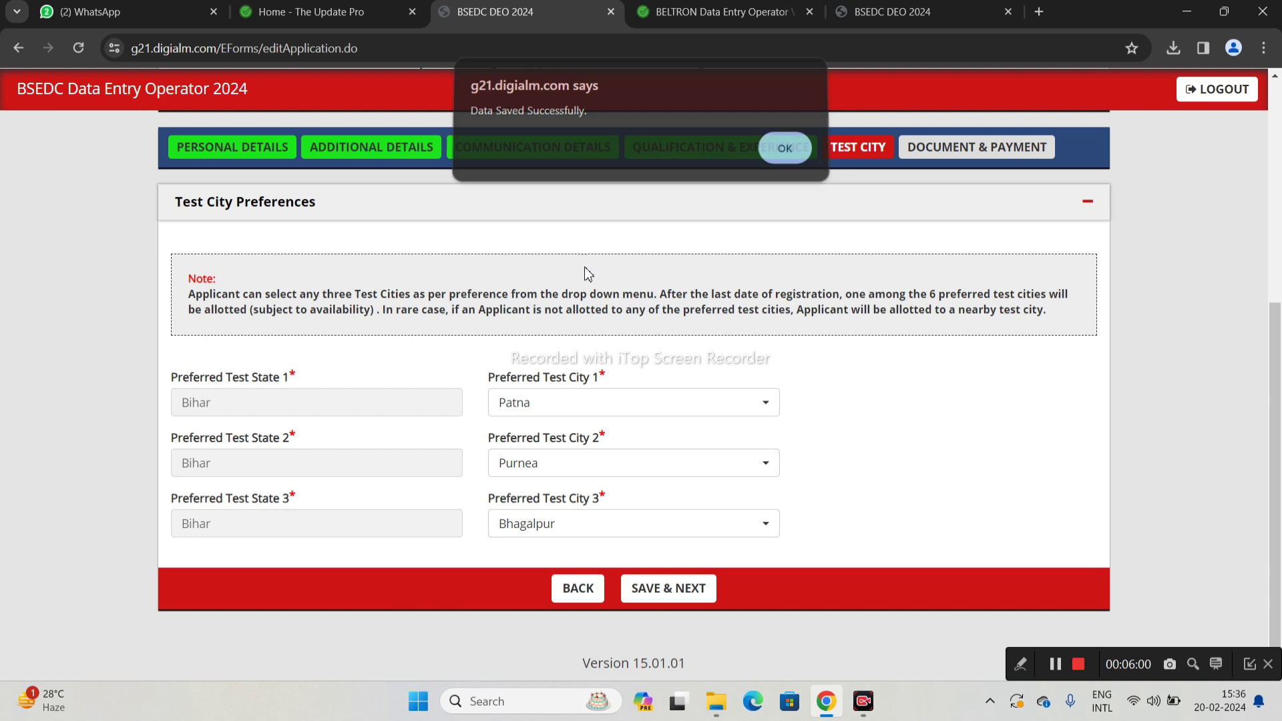
{"action": "left_click", "coordinate": [527, 408]}
{"action": "left_click", "coordinate": [526, 408]}
{"action": "left_click", "coordinate": [550, 473]}
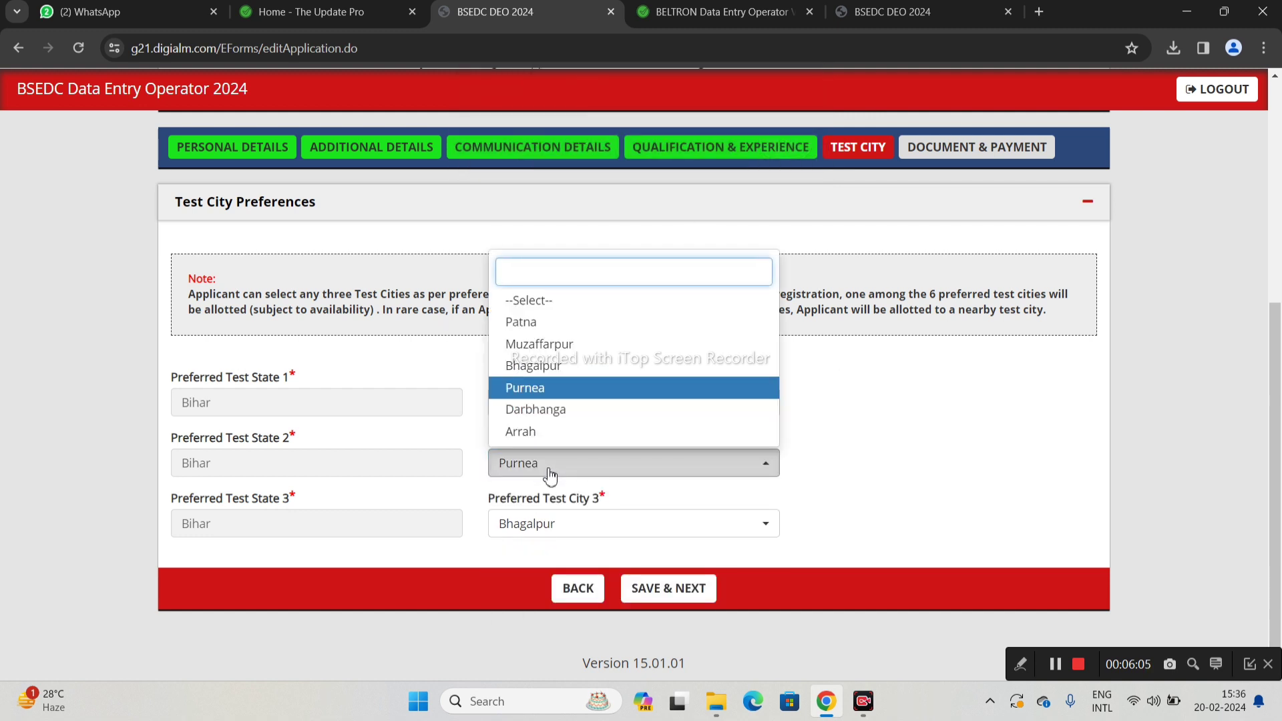
{"action": "left_click", "coordinate": [550, 473]}
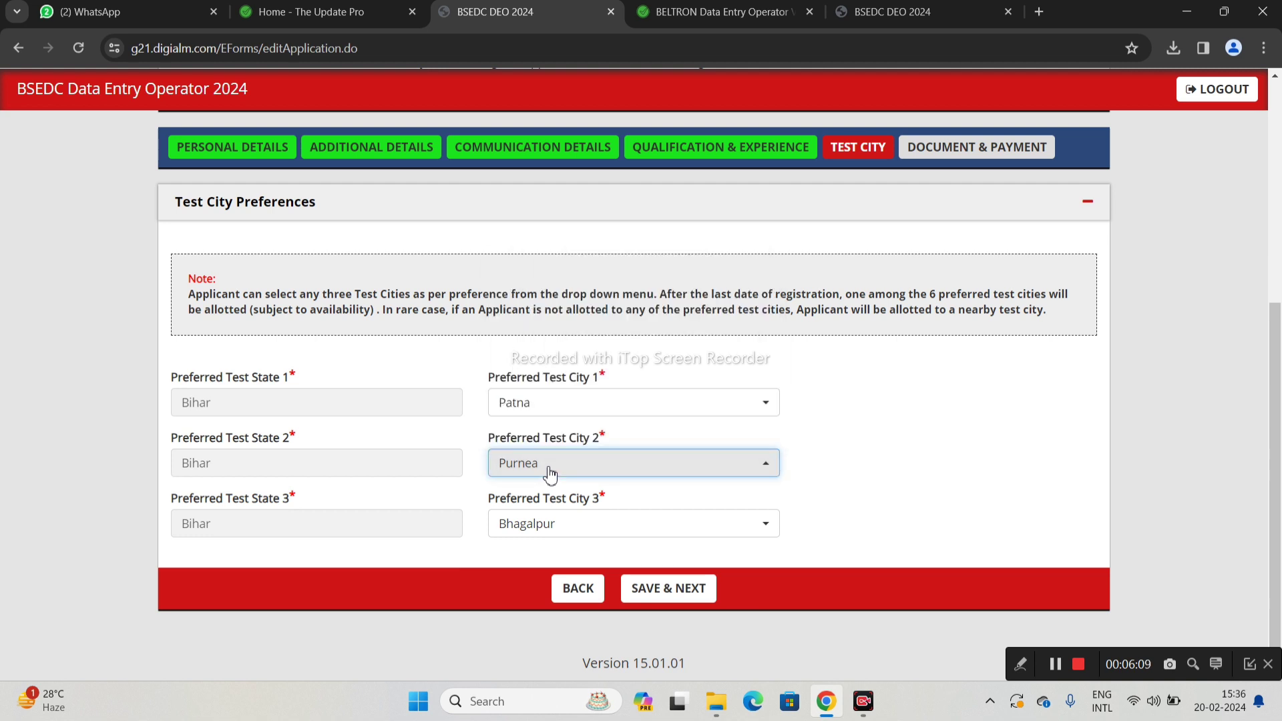
{"action": "left_click", "coordinate": [656, 595]}
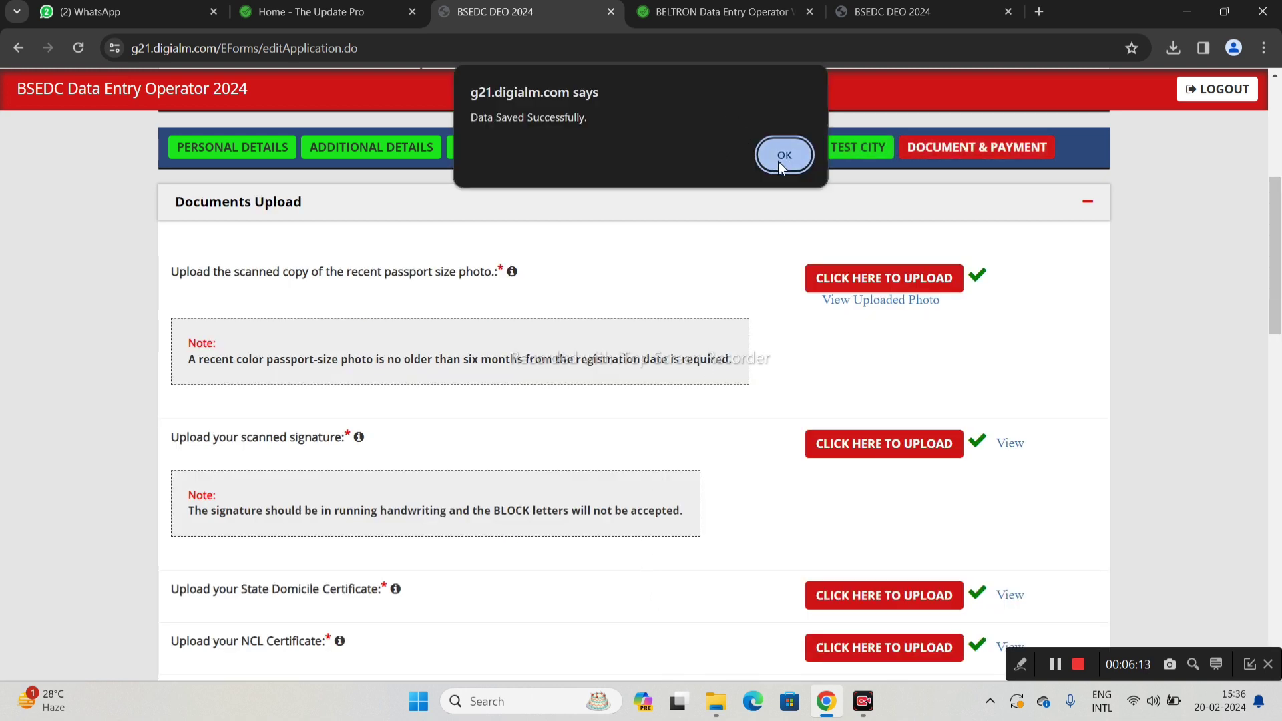
Re-upload Desktop pic.jpg as the passport photo, noting the 50–80 kb size limit
{"action": "left_click", "coordinate": [780, 161]}
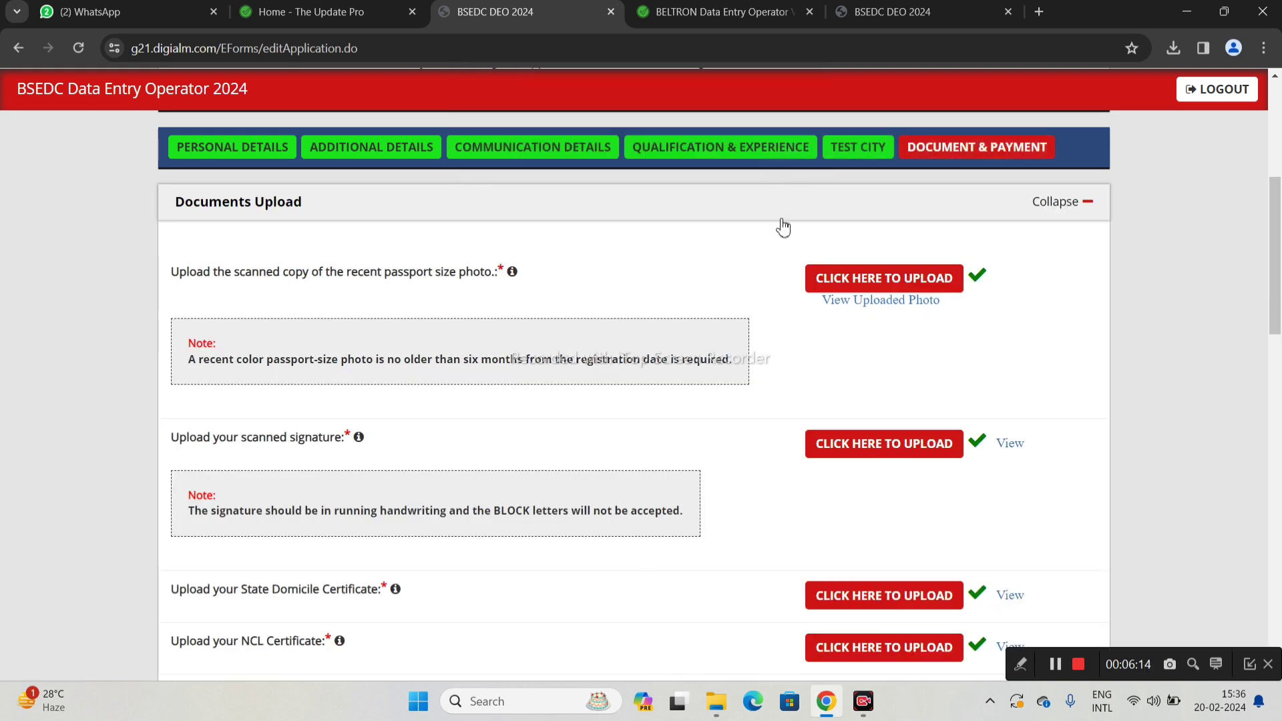
{"action": "left_click", "coordinate": [860, 281]}
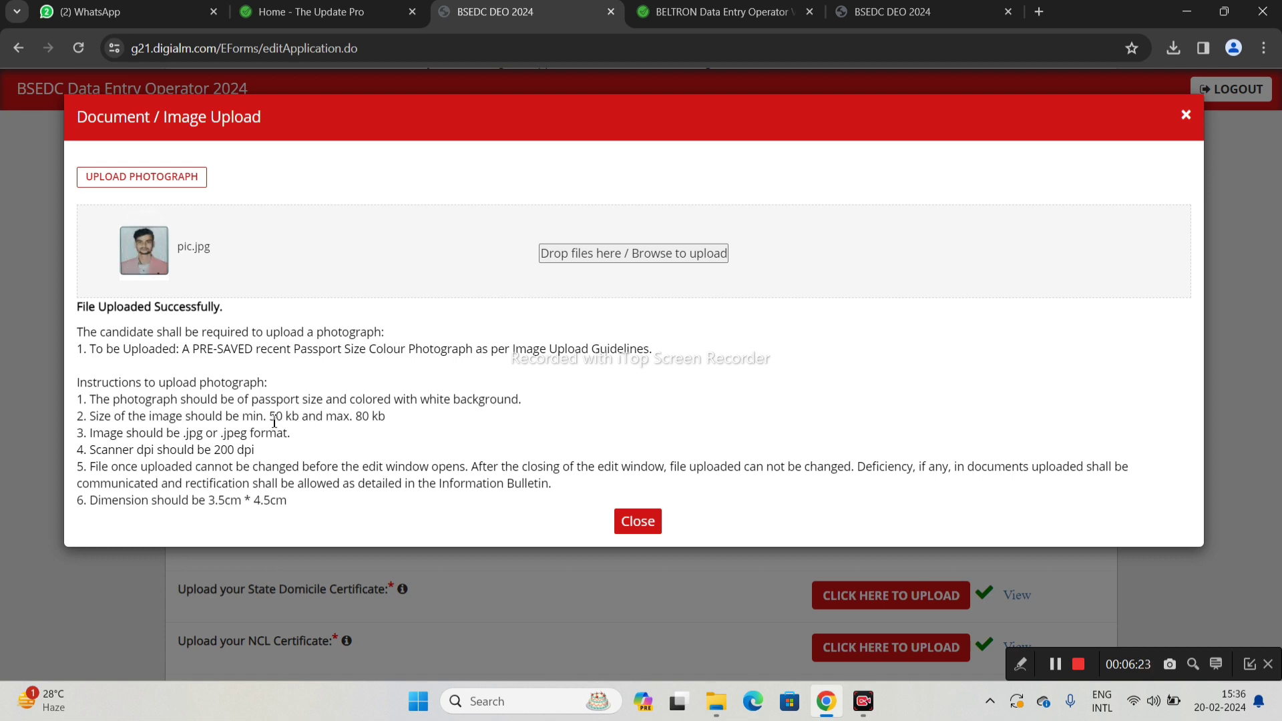
{"action": "left_click_drag", "start_coordinate": [271, 421], "coordinate": [409, 443]}
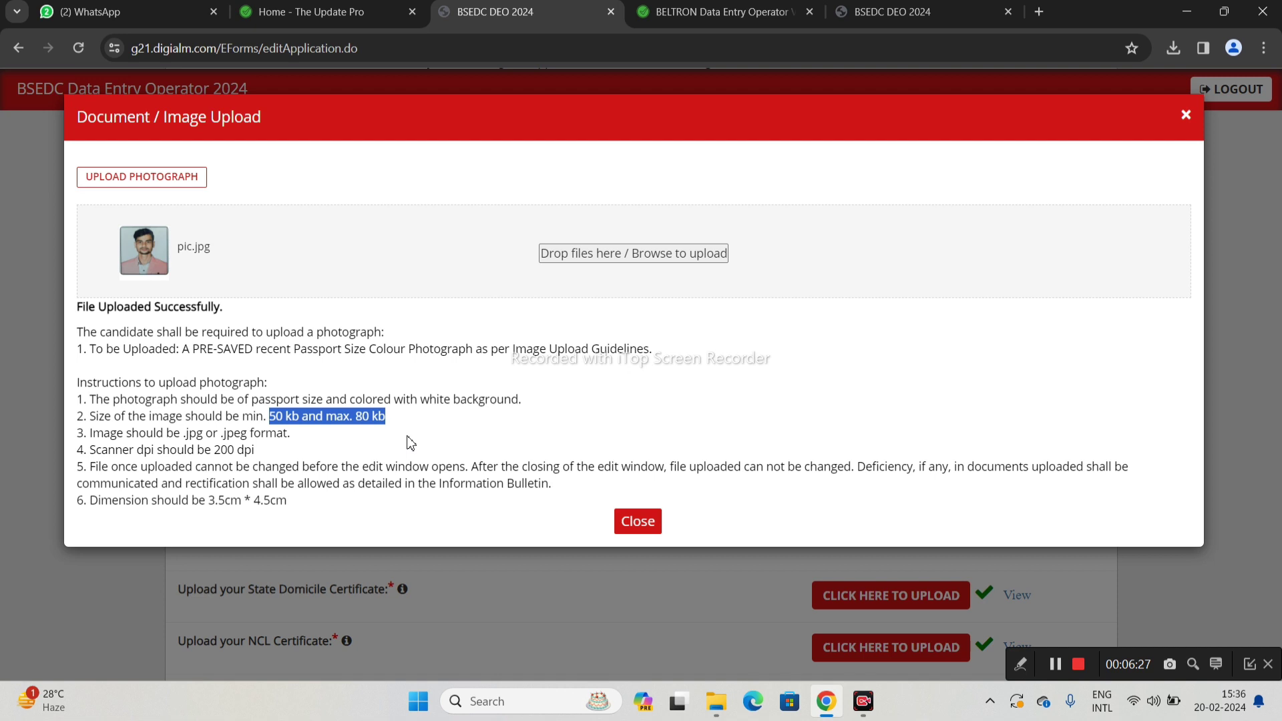
{"action": "left_click", "coordinate": [606, 256]}
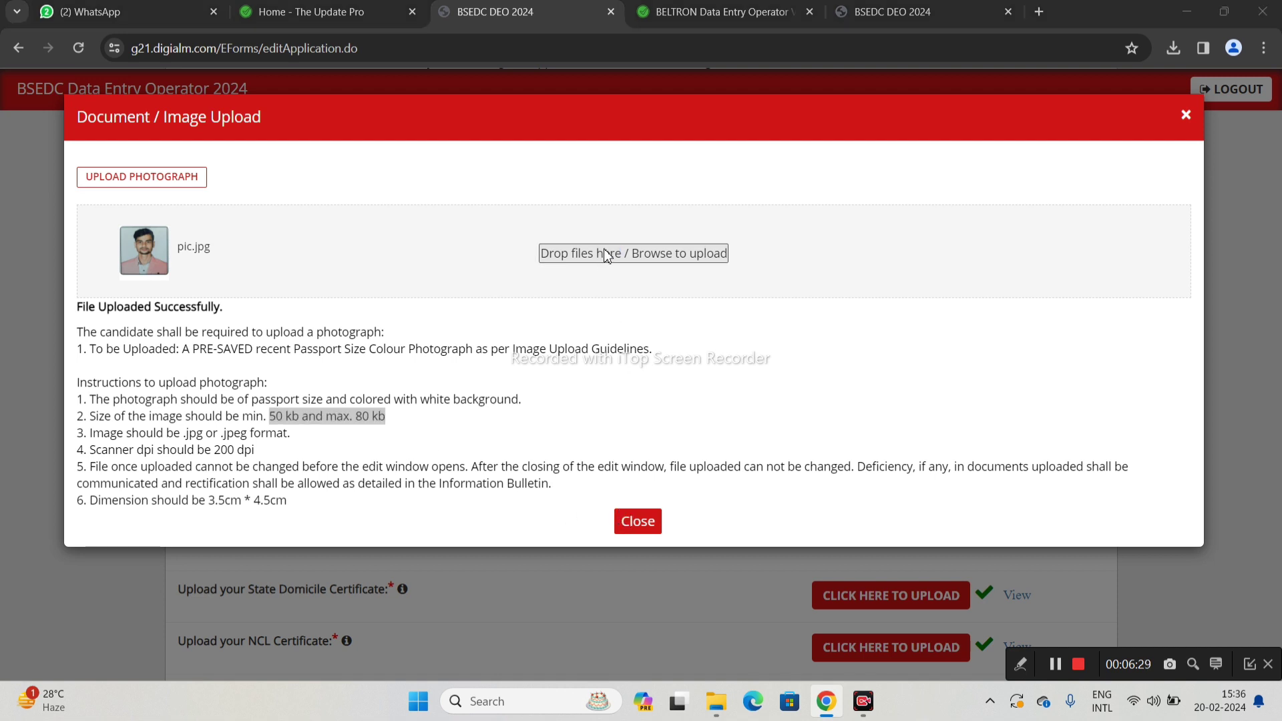
{"action": "left_click", "coordinate": [69, 217]}
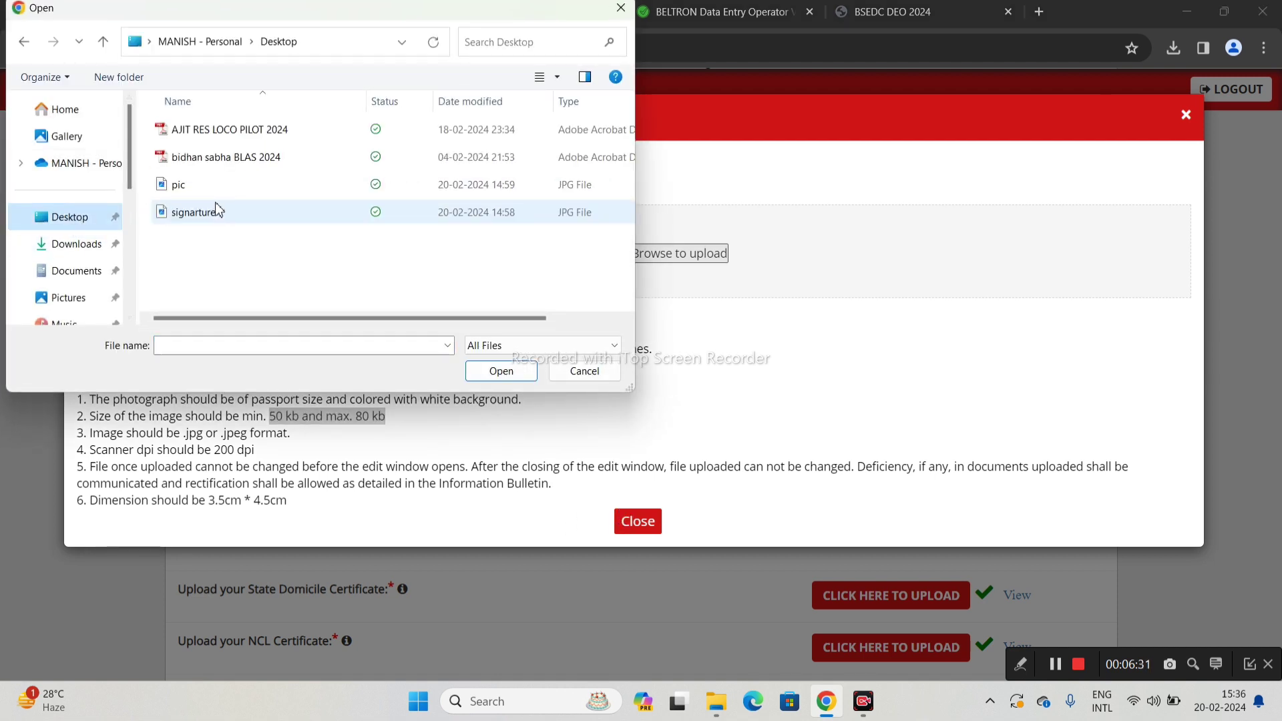
{"action": "left_click", "coordinate": [191, 190]}
{"action": "left_click", "coordinate": [500, 371]}
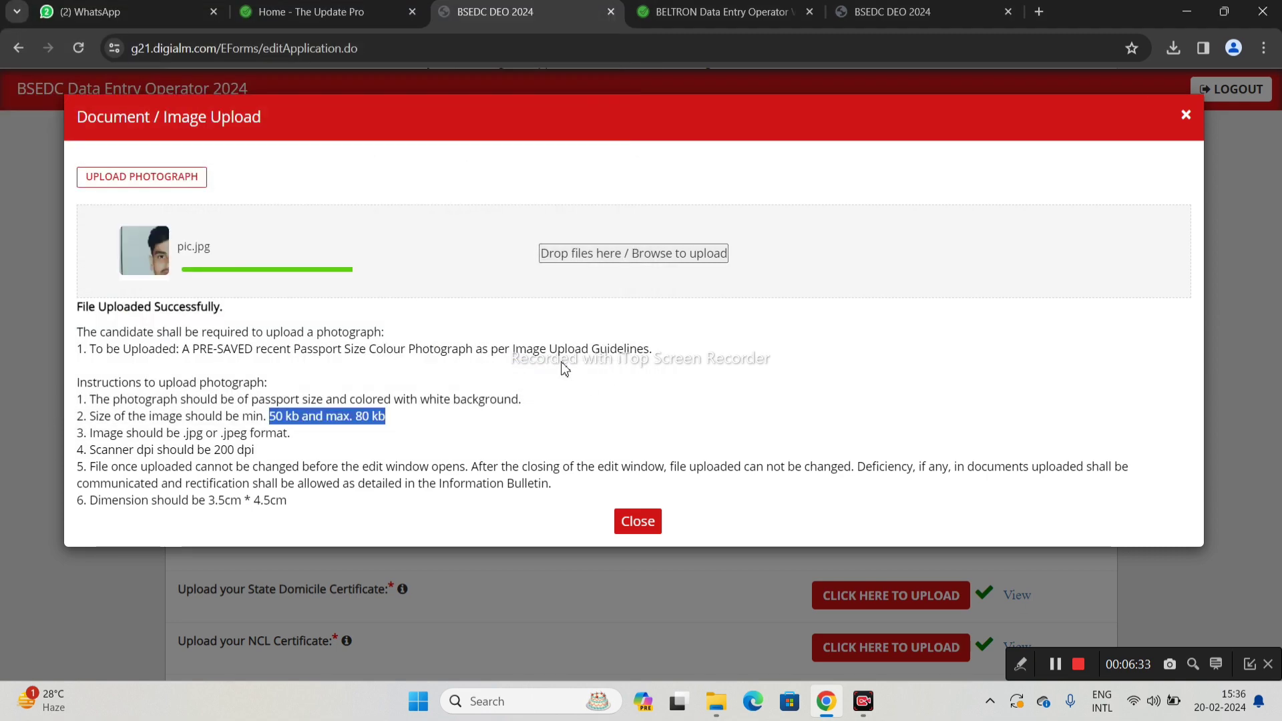
{"action": "left_click", "coordinate": [646, 526]}
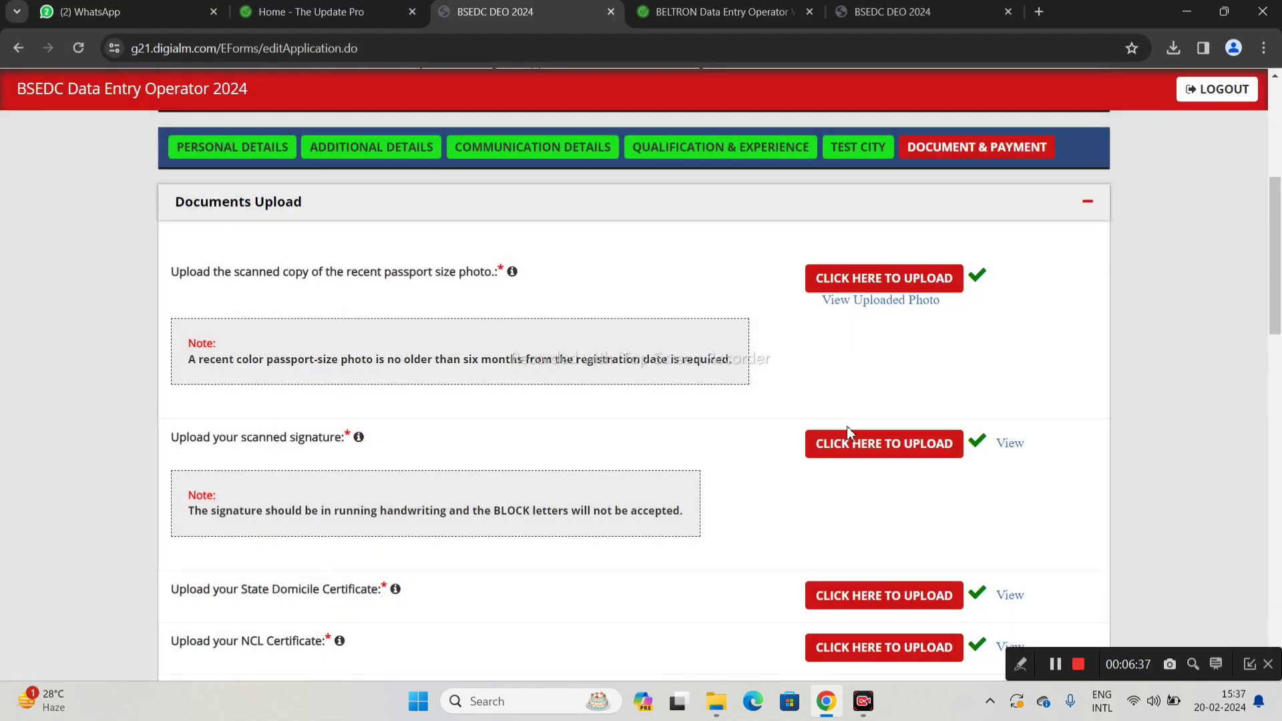
{"action": "scroll", "coordinate": [935, 333], "scroll_direction": "down", "scroll_amount": 1}
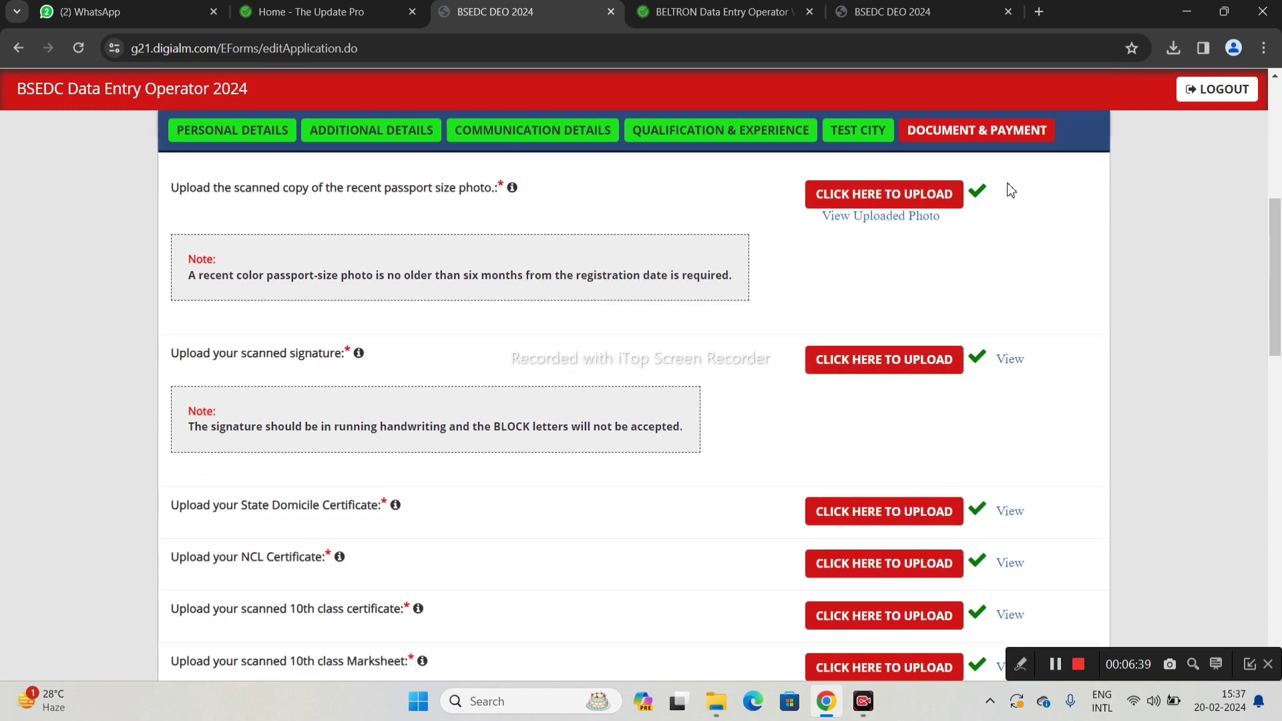
{"action": "scroll", "coordinate": [935, 414], "scroll_direction": "down", "scroll_amount": 1}
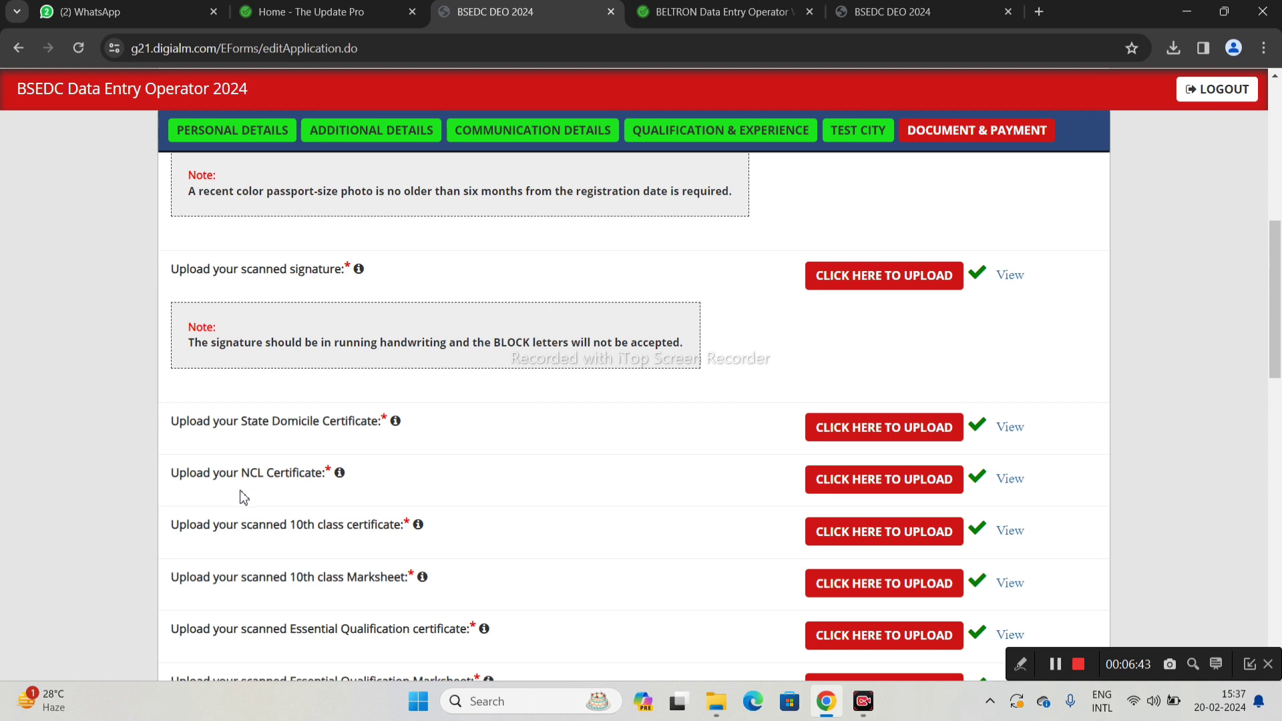
{"action": "scroll", "coordinate": [331, 494], "scroll_direction": "down", "scroll_amount": 1}
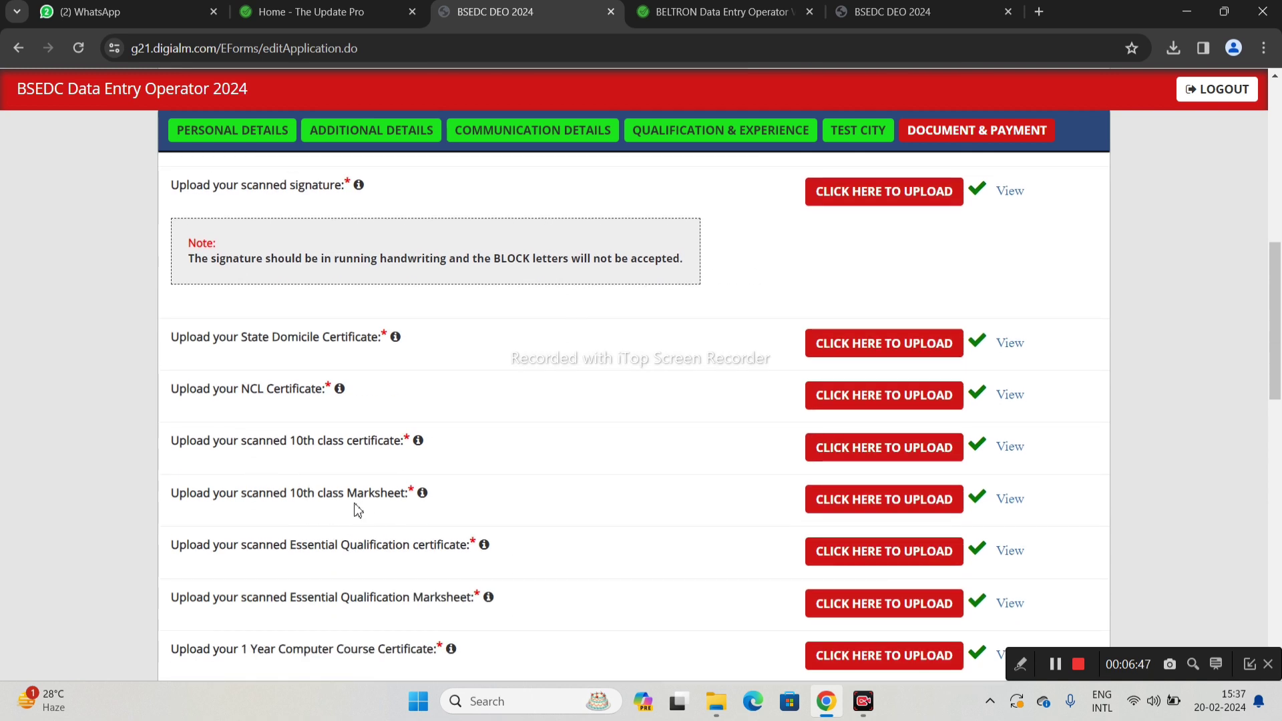
{"action": "scroll", "coordinate": [386, 508], "scroll_direction": "down", "scroll_amount": 1}
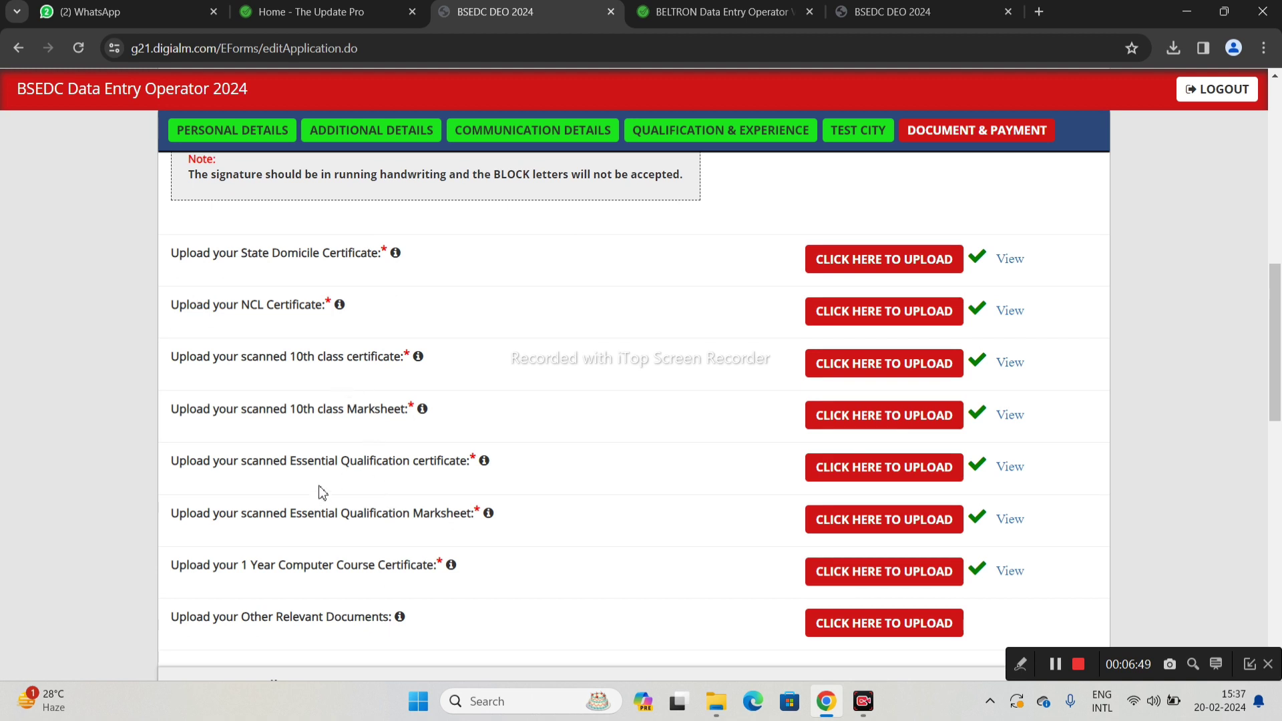
{"action": "scroll", "coordinate": [442, 481], "scroll_direction": "down", "scroll_amount": 1}
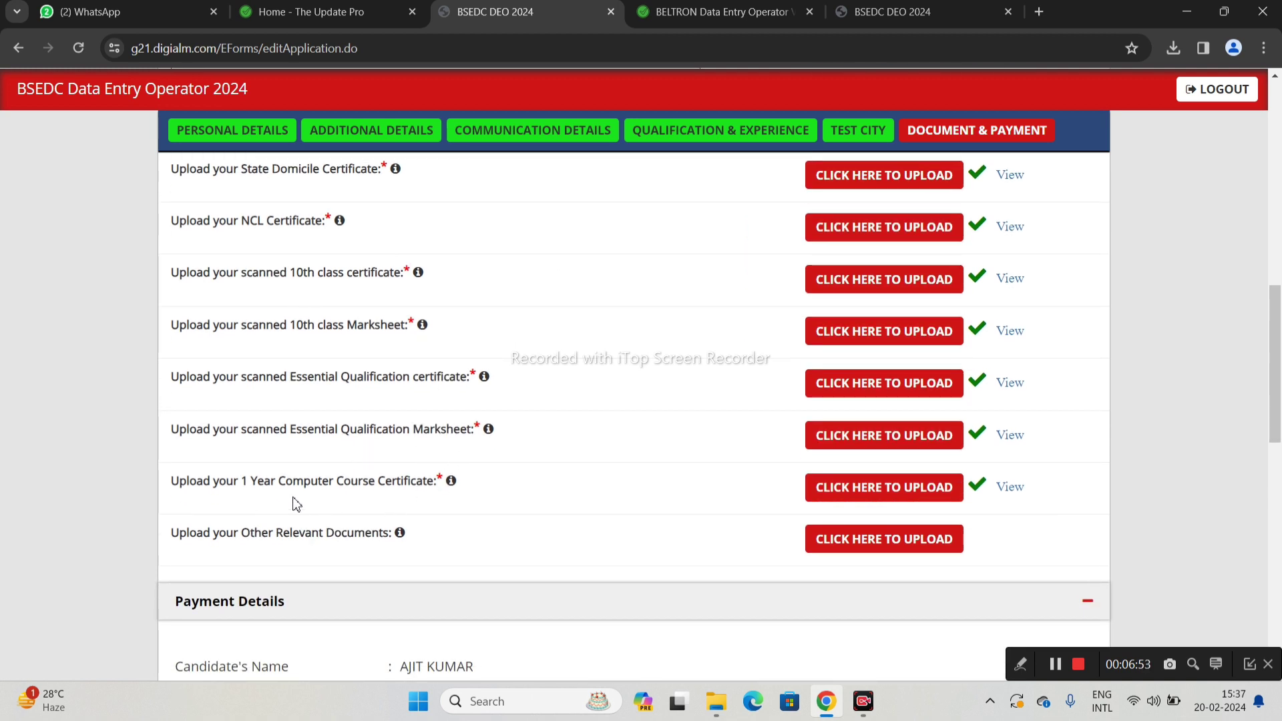
{"action": "scroll", "coordinate": [372, 527], "scroll_direction": "down", "scroll_amount": 1}
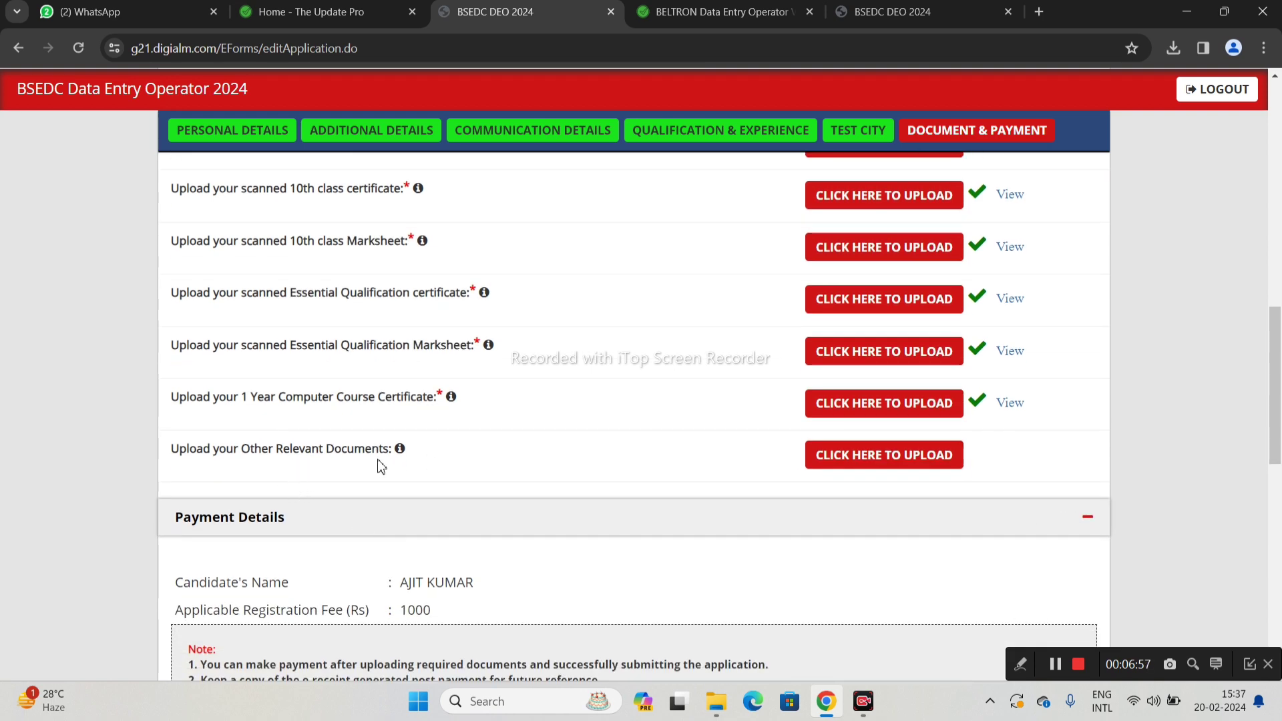
{"action": "scroll", "coordinate": [632, 458], "scroll_direction": "down", "scroll_amount": 3}
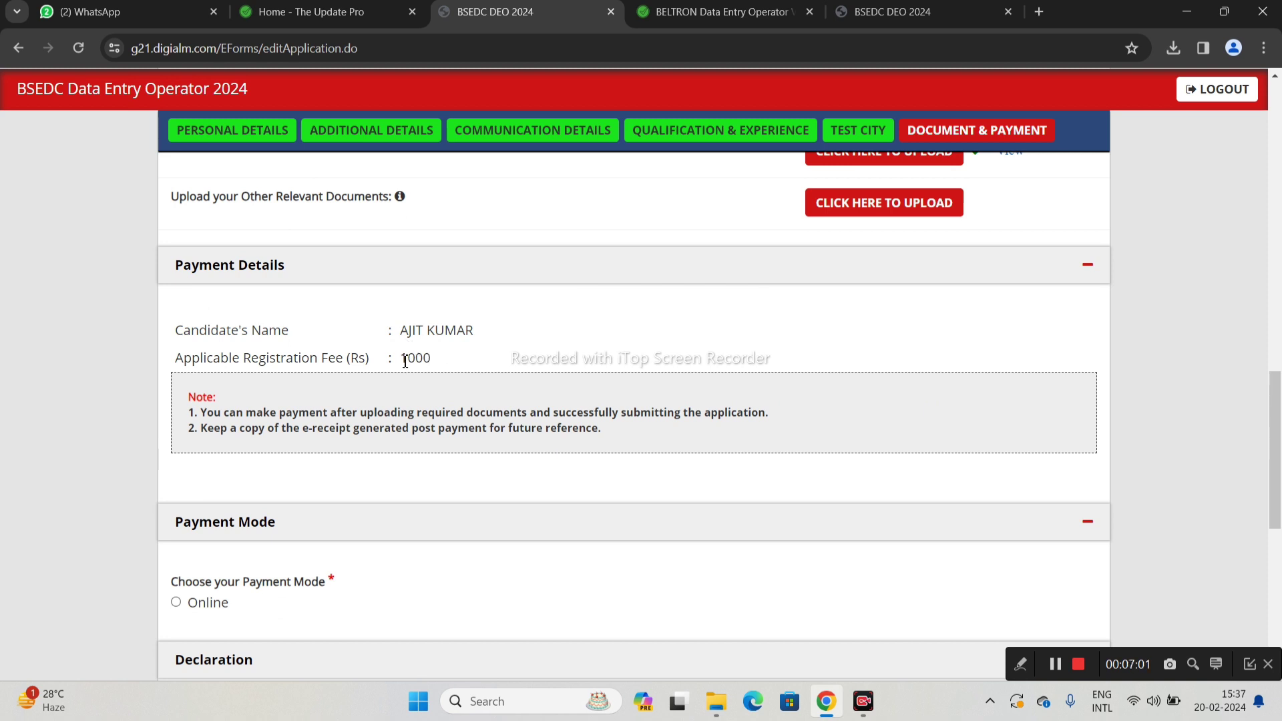
Select Online as the payment mode
{"action": "left_click_drag", "start_coordinate": [405, 361], "coordinate": [441, 369]}
{"action": "left_click", "coordinate": [438, 377]}
{"action": "scroll", "coordinate": [438, 377], "scroll_direction": "down", "scroll_amount": 1}
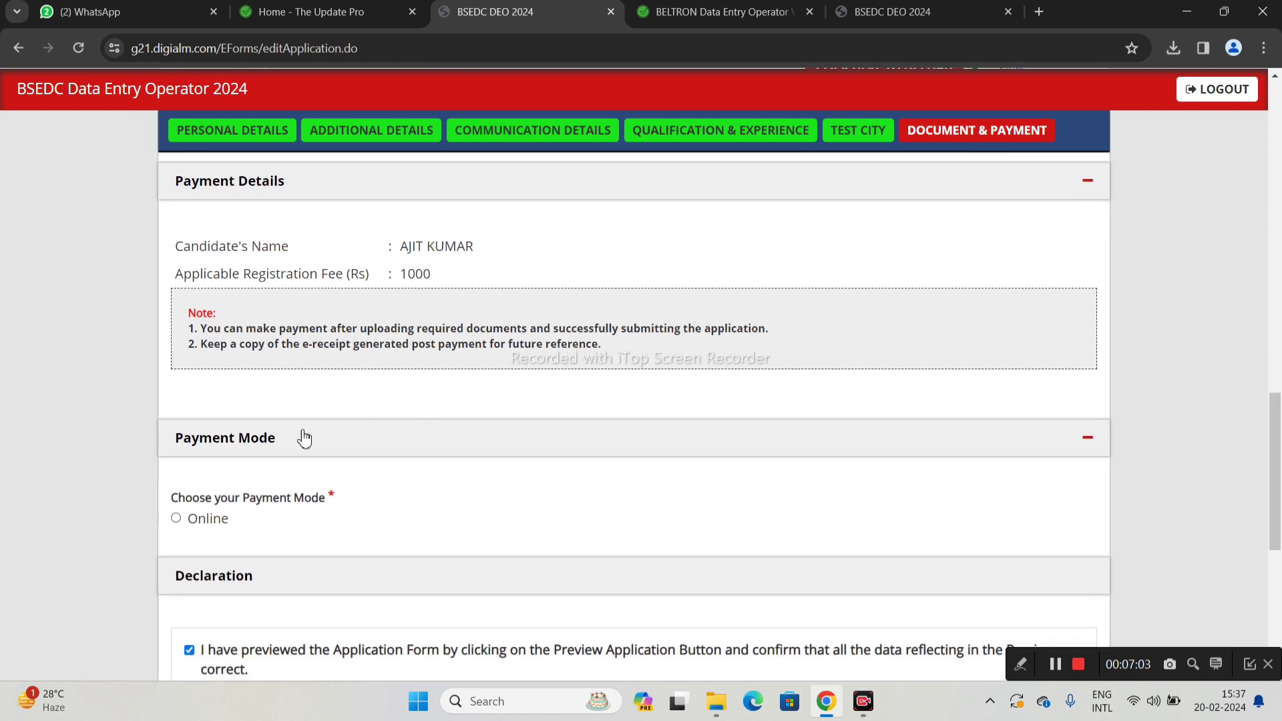
{"action": "left_click", "coordinate": [176, 519]}
Keep the preview confirmation declaration ticked and bring up the application preview
{"action": "scroll", "coordinate": [291, 499], "scroll_direction": "down", "scroll_amount": 3}
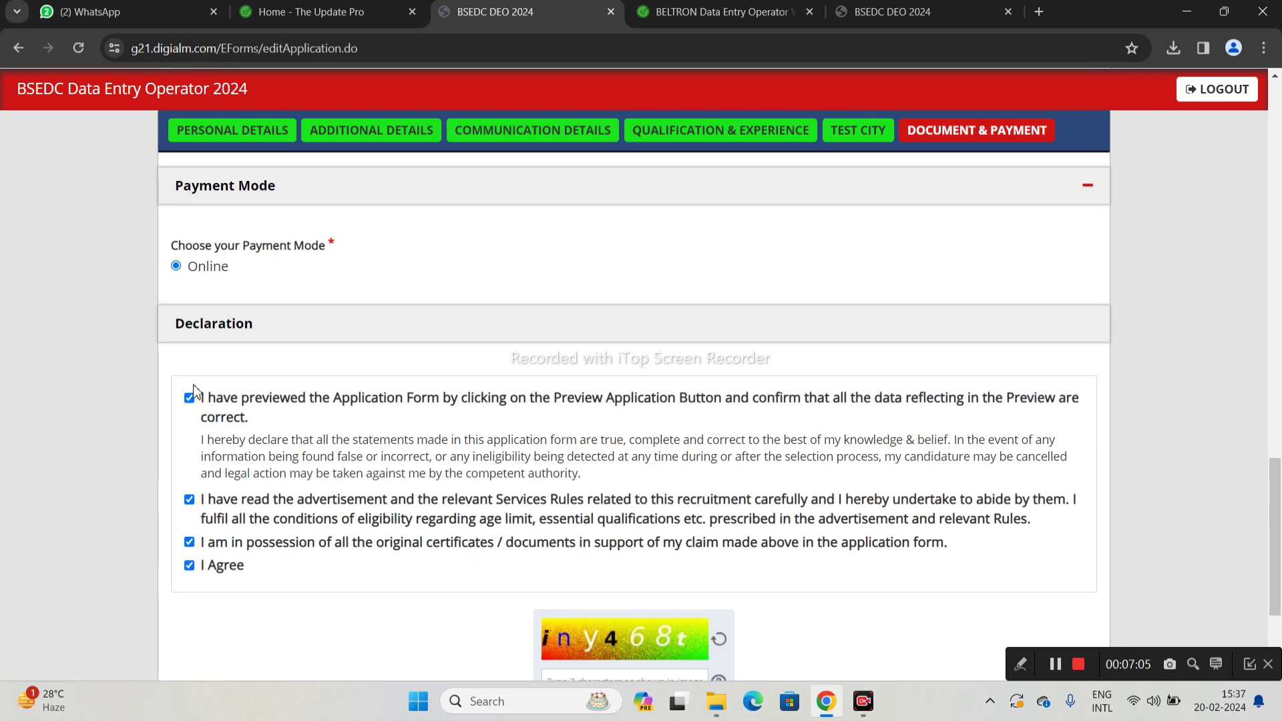
{"action": "left_click", "coordinate": [189, 398]}
{"action": "left_click", "coordinate": [190, 398]}
{"action": "scroll", "coordinate": [584, 535], "scroll_direction": "down", "scroll_amount": 1}
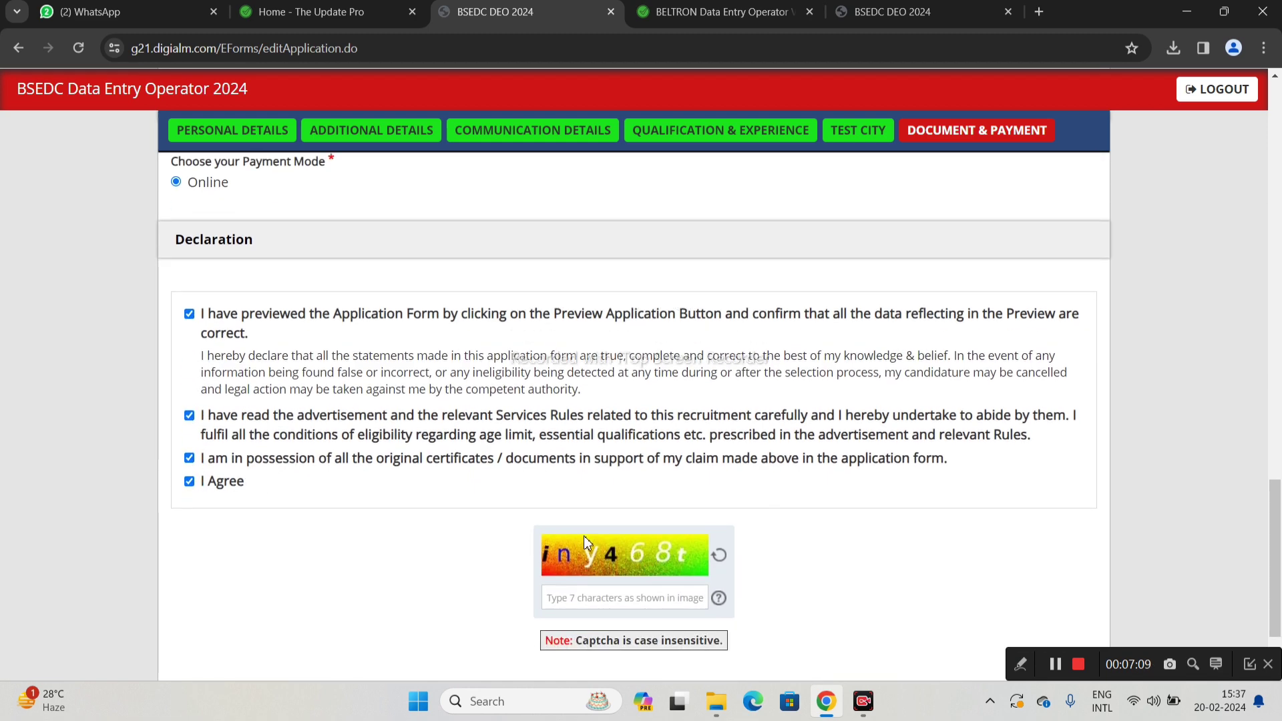
{"action": "scroll", "coordinate": [584, 538], "scroll_direction": "down", "scroll_amount": 1}
{"action": "scroll", "coordinate": [601, 514], "scroll_direction": "down", "scroll_amount": 1}
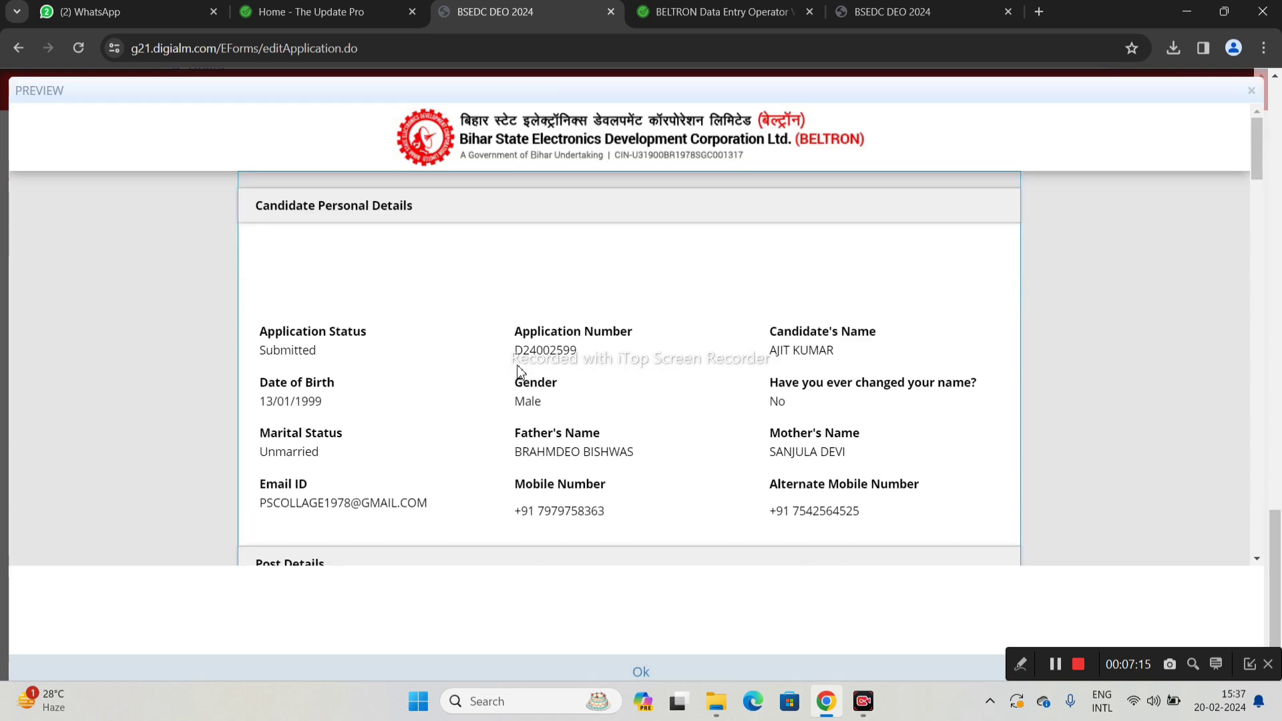
Scroll through the application preview, then close it
{"action": "scroll", "coordinate": [628, 297], "scroll_direction": "down", "scroll_amount": 1}
{"action": "scroll", "coordinate": [629, 299], "scroll_direction": "down", "scroll_amount": 15}
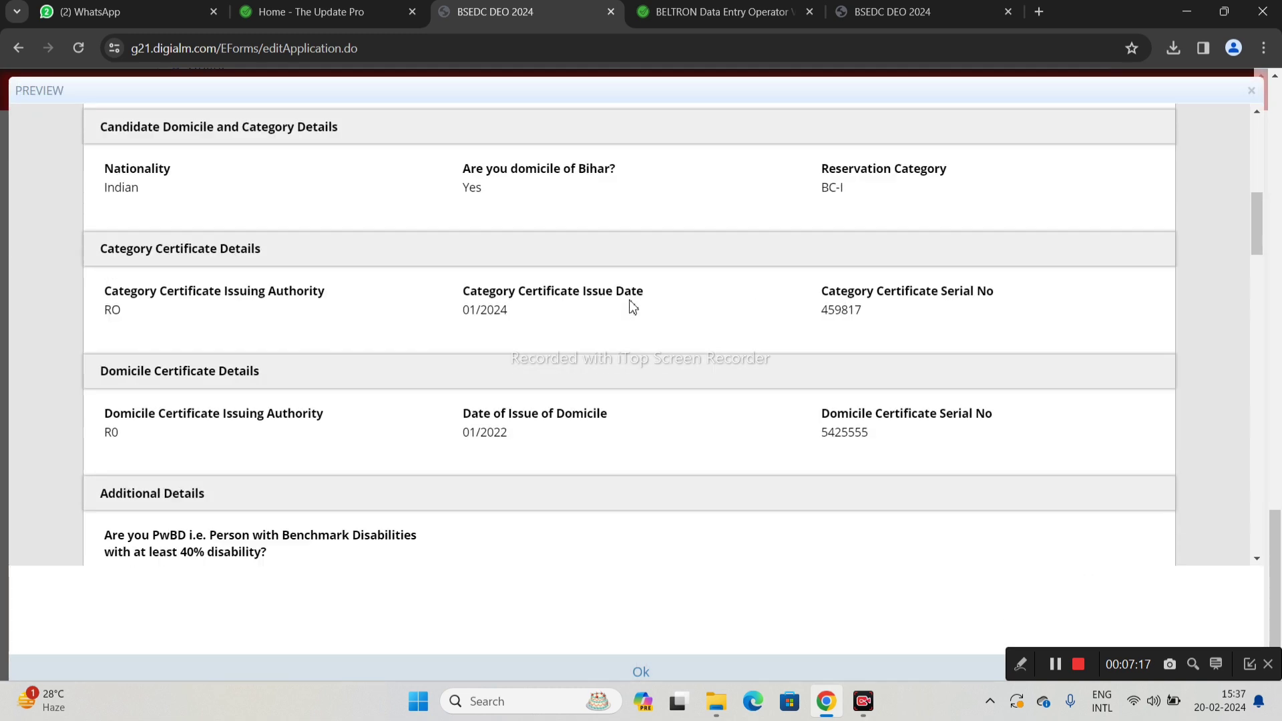
{"action": "scroll", "coordinate": [631, 314], "scroll_direction": "down", "scroll_amount": 1}
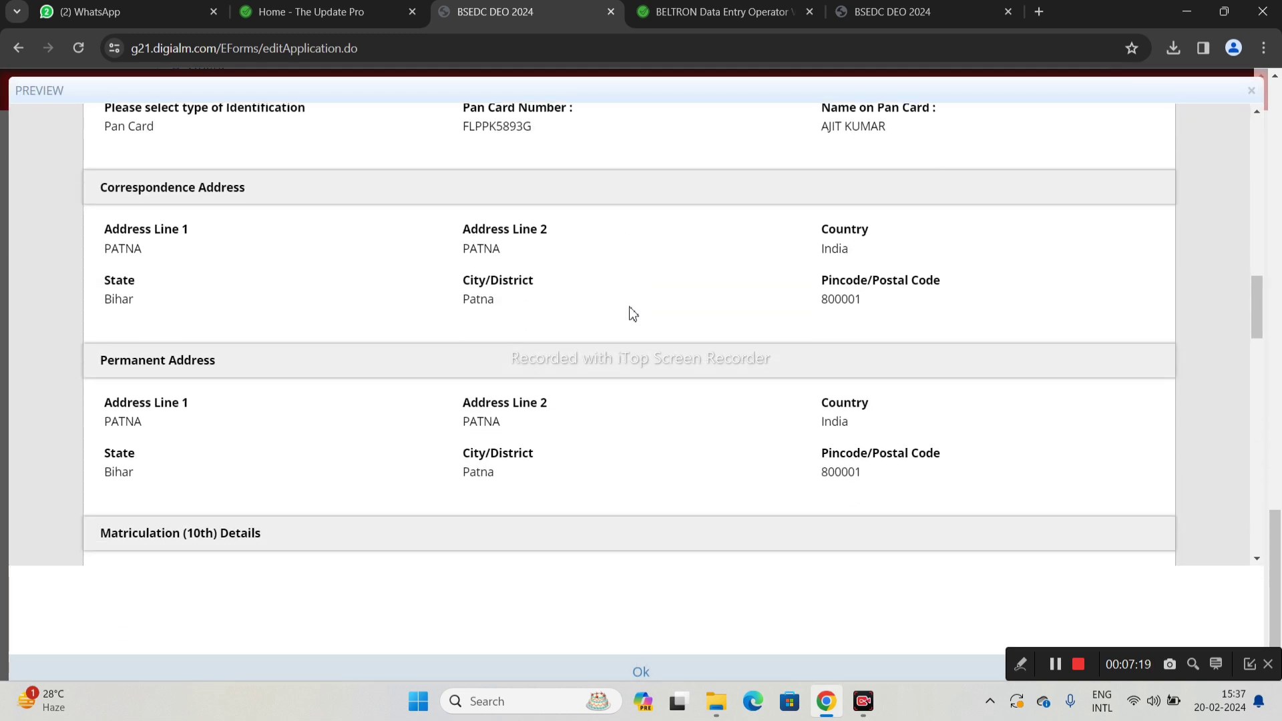
{"action": "left_click", "coordinate": [1252, 97]}
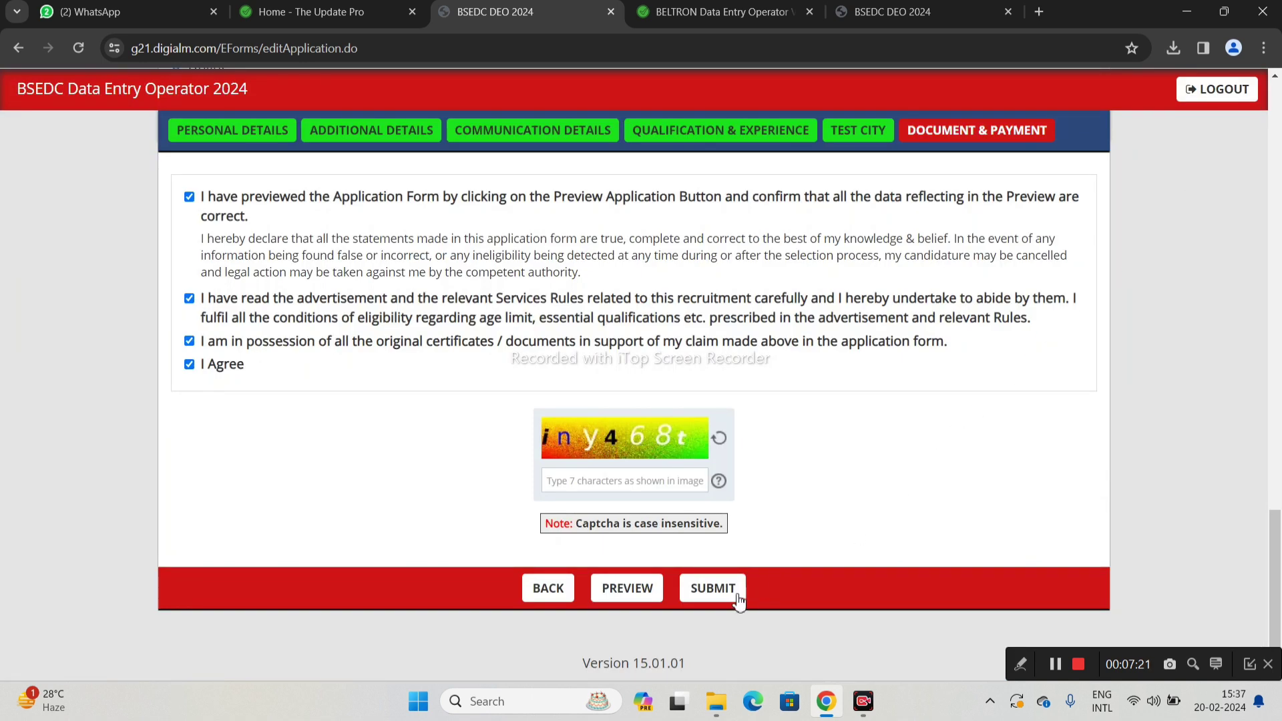